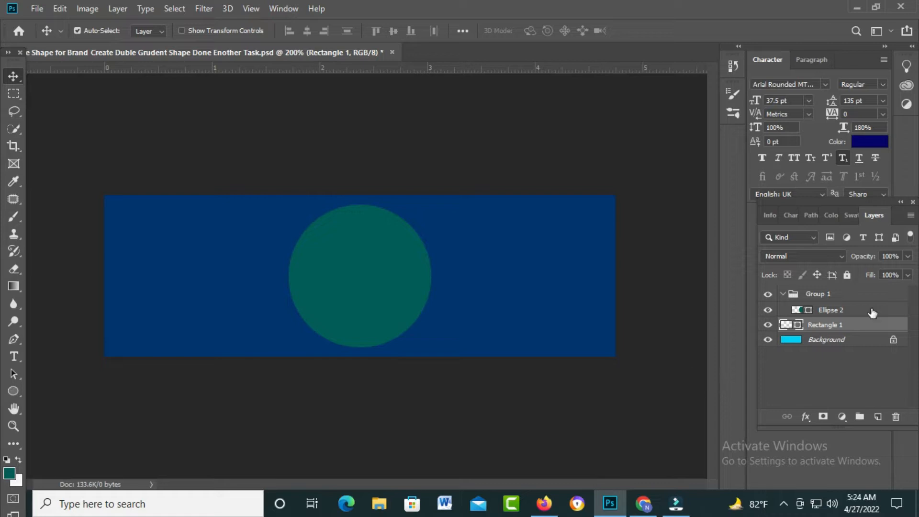
Step: Hide and show the Rectangle 1 layer to check what it contributes to the artwork
{"action": "left_click", "coordinate": [834, 310]}
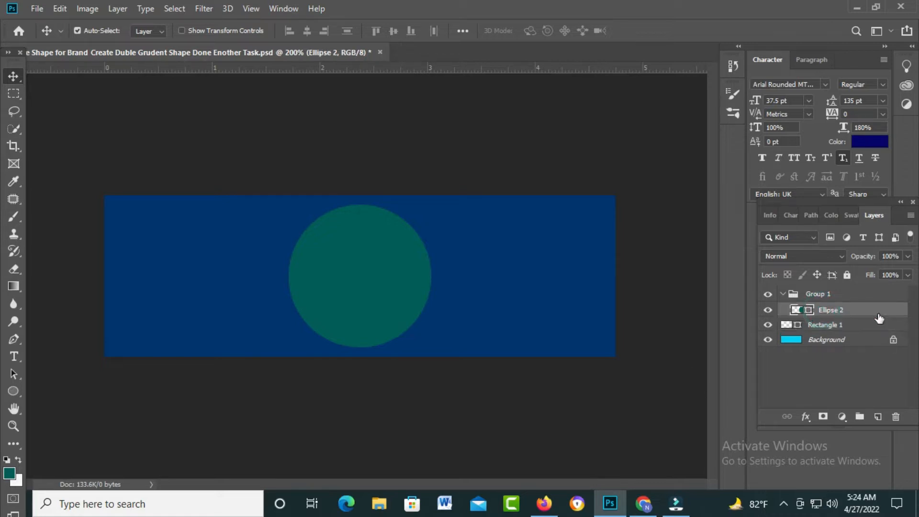
{"action": "left_click", "coordinate": [837, 328]}
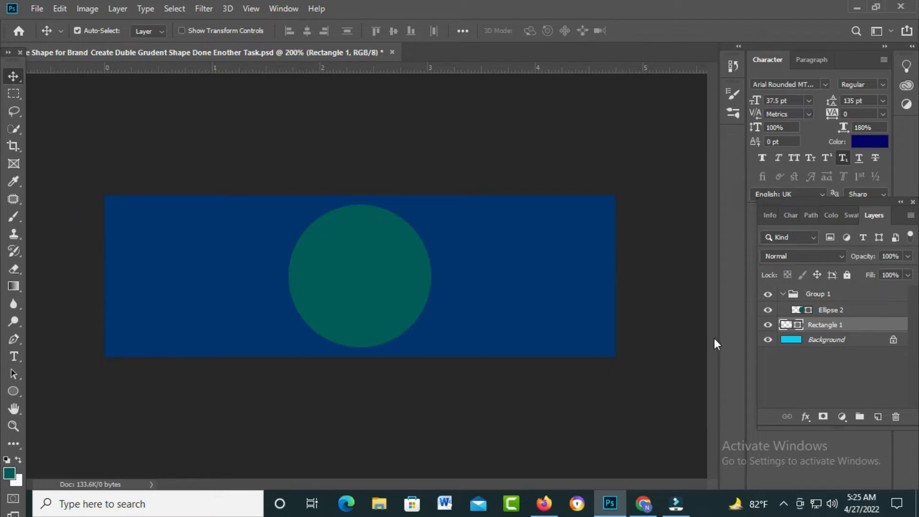
{"action": "left_click", "coordinate": [769, 326]}
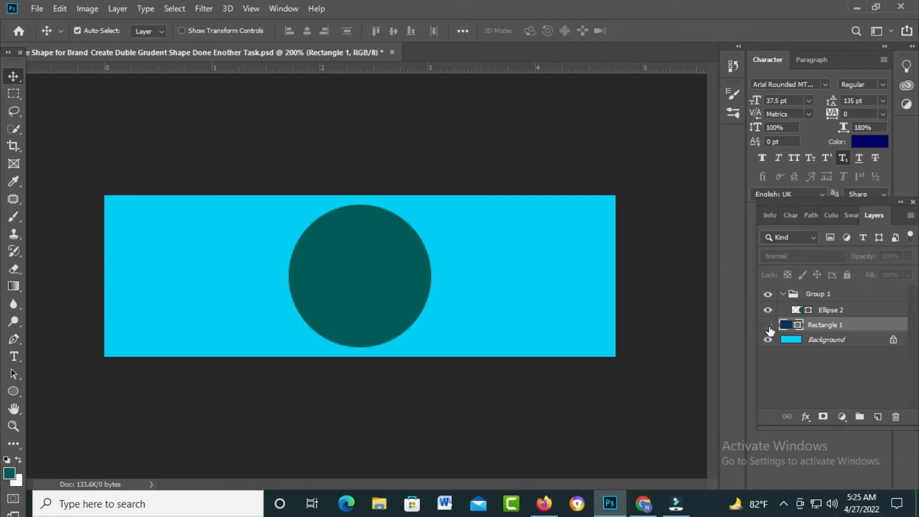
{"action": "left_click", "coordinate": [768, 327]}
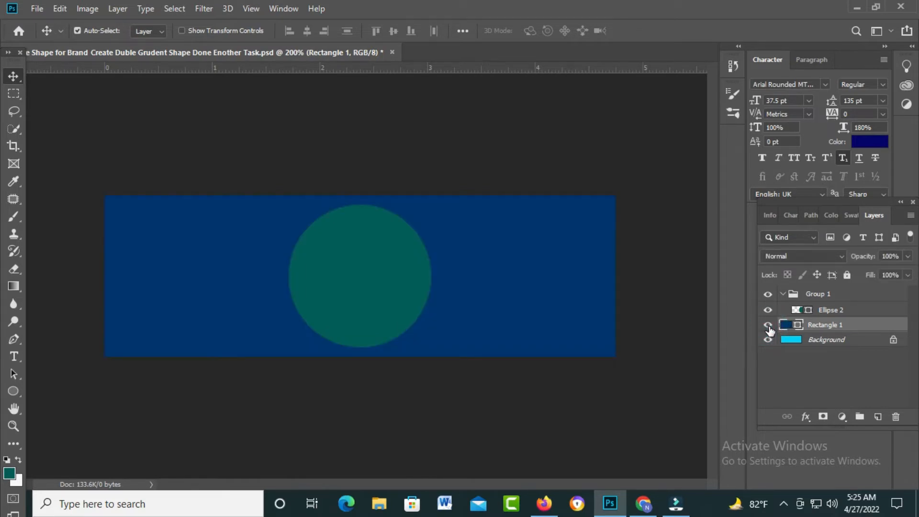
{"action": "left_click", "coordinate": [769, 326]}
{"action": "left_click", "coordinate": [769, 326]}
Step: Open the layer style settings for Rectangle 1 and place the dialog so the artwork stays in view
{"action": "right_click", "coordinate": [839, 327]}
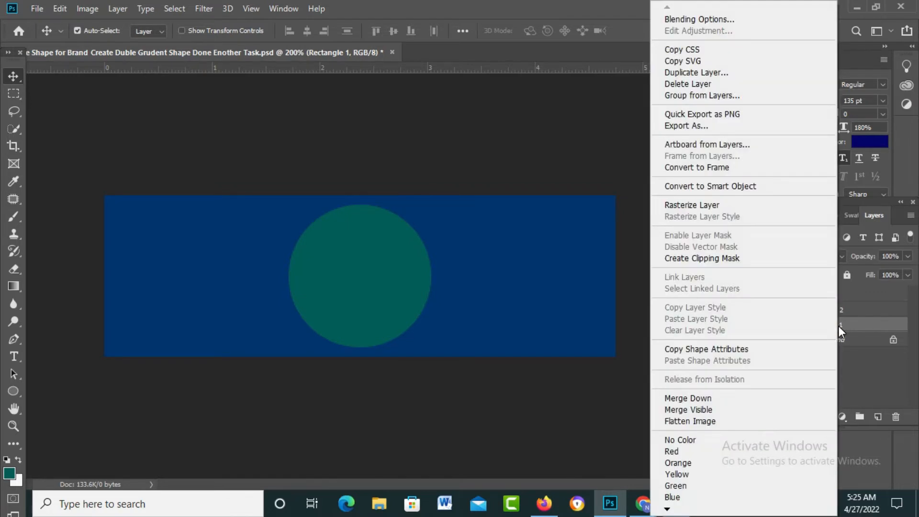
{"action": "left_click", "coordinate": [884, 360]}
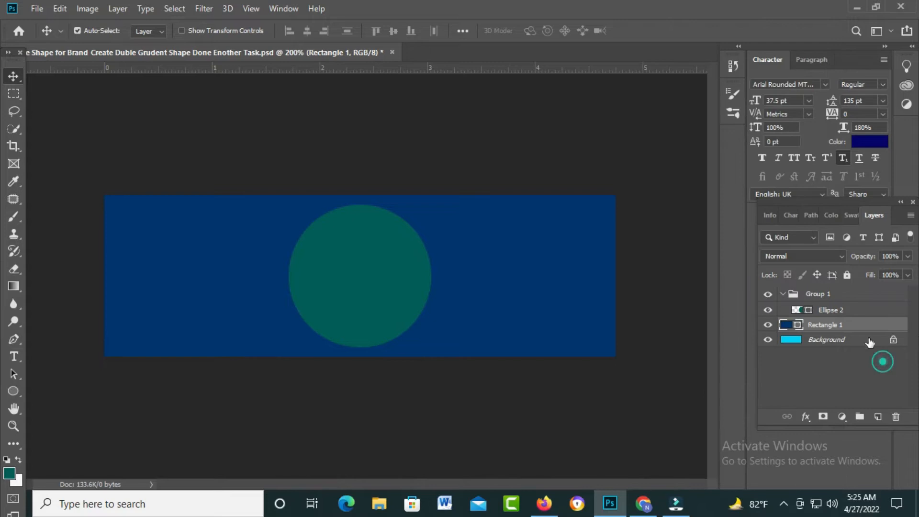
{"action": "left_click", "coordinate": [852, 325]}
{"action": "double_click", "coordinate": [852, 325]}
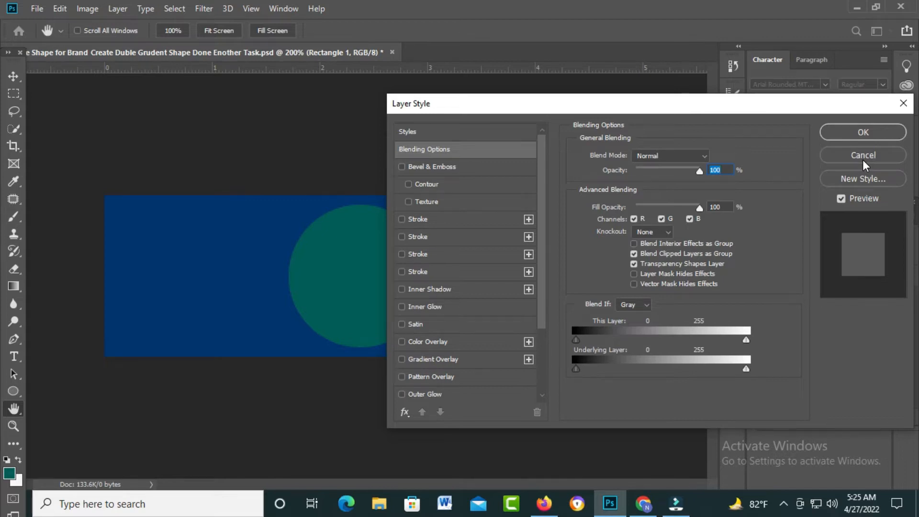
{"action": "left_click_drag", "start_coordinate": [399, 109], "coordinate": [489, 103]}
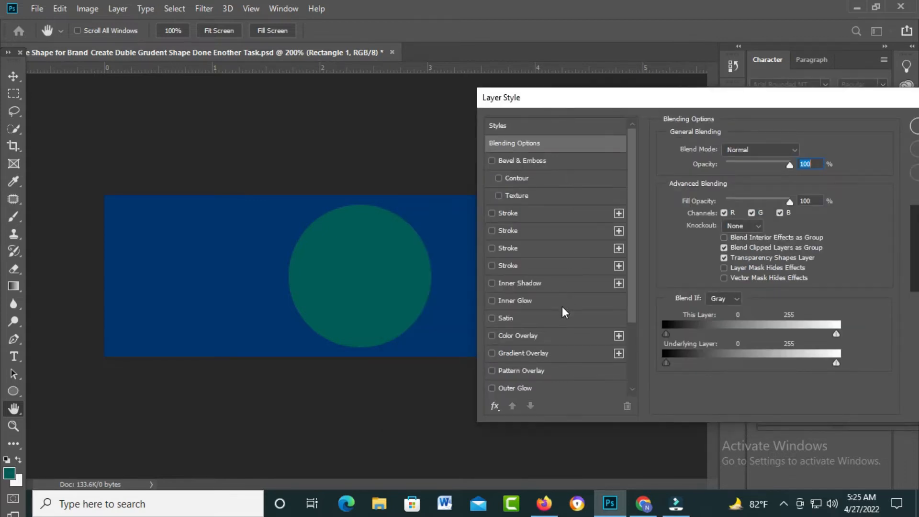
{"action": "scroll", "coordinate": [564, 314], "scroll_direction": "down", "scroll_amount": 3}
{"action": "scroll", "coordinate": [564, 315], "scroll_direction": "up", "scroll_amount": 3}
{"action": "left_click_drag", "start_coordinate": [723, 102], "coordinate": [697, 82]}
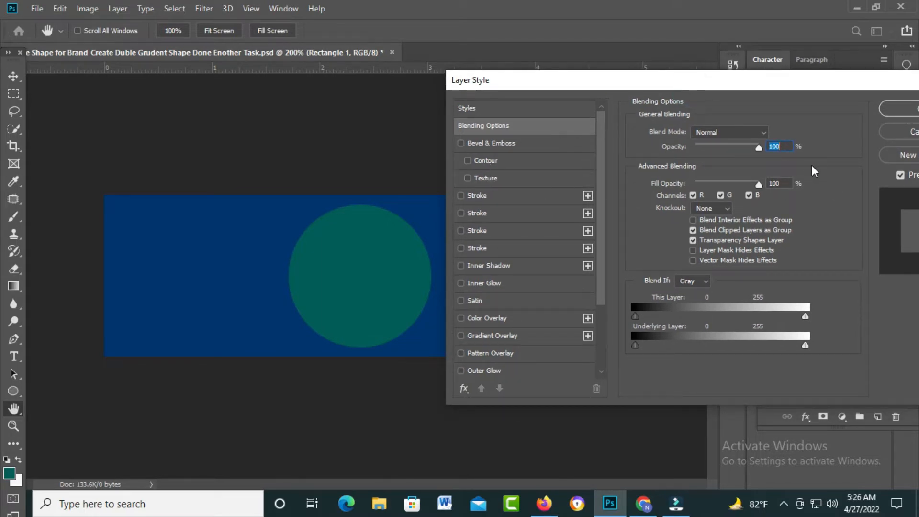
{"action": "left_click_drag", "start_coordinate": [772, 80], "coordinate": [750, 81]}
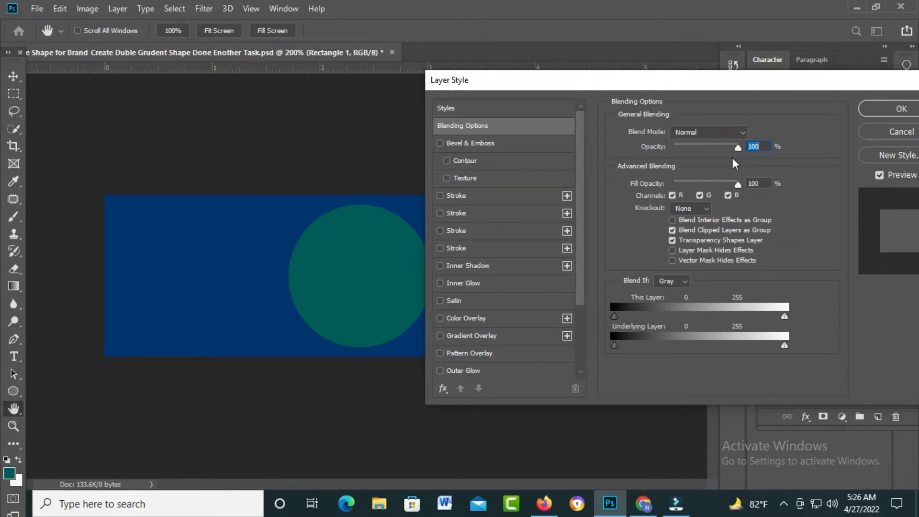
Step: Try the opacity and fill opacity controls, and switch the R, G and B blending channels off and back on
{"action": "mouse_move", "coordinate": [738, 149]}
{"action": "left_mouse_down"}
{"action": "mouse_move", "coordinate": [677, 156]}
{"action": "mouse_move", "coordinate": [745, 158]}
{"action": "left_mouse_up"}
{"action": "left_click_drag", "start_coordinate": [738, 188], "coordinate": [782, 186]}
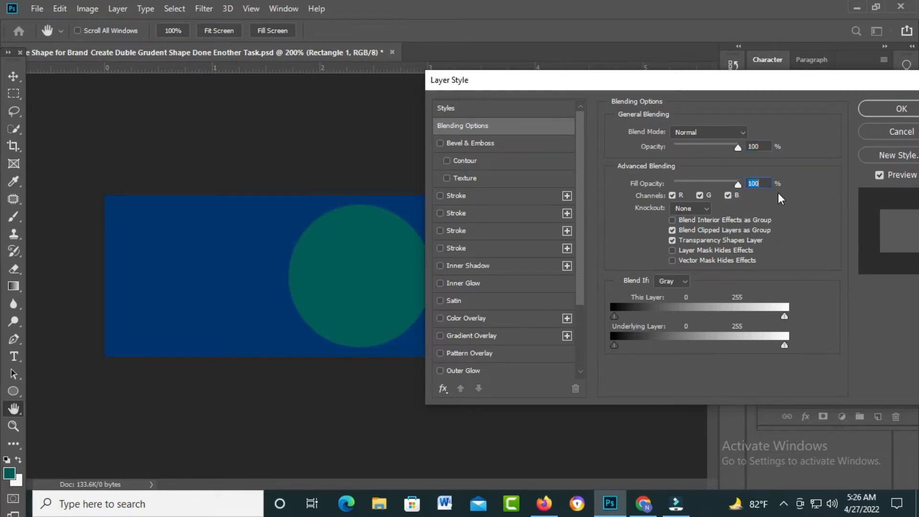
{"action": "left_click", "coordinate": [671, 194]}
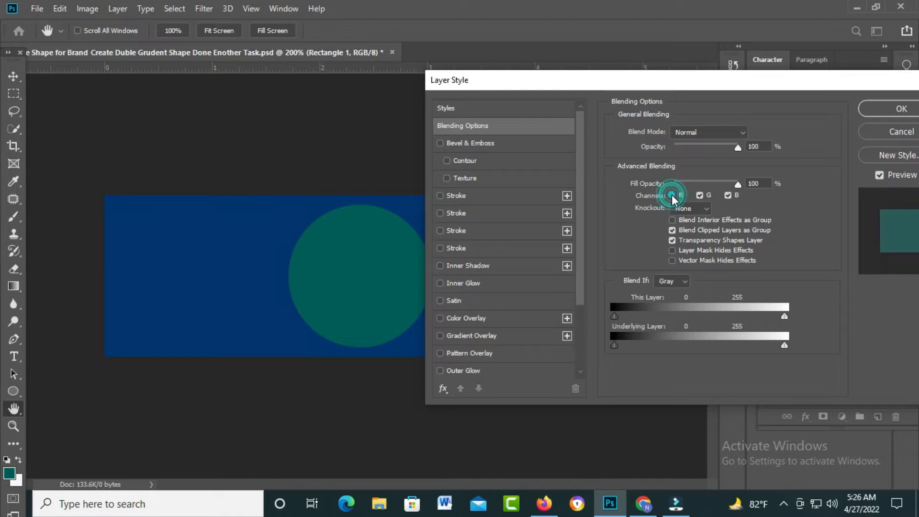
{"action": "left_click", "coordinate": [699, 196]}
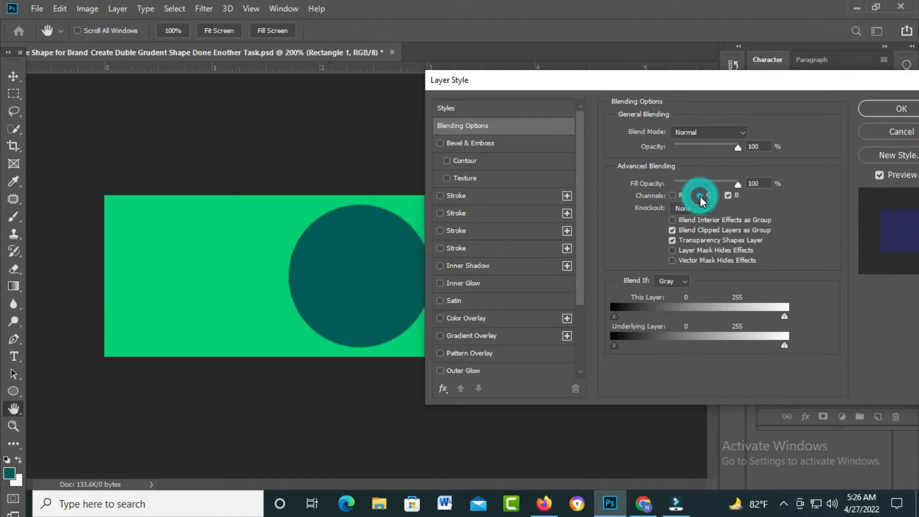
{"action": "left_click", "coordinate": [726, 195]}
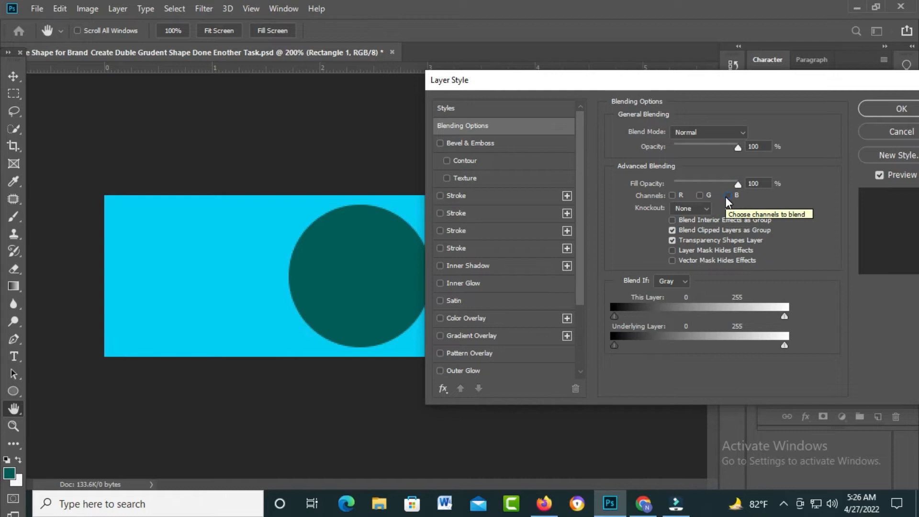
{"action": "left_click", "coordinate": [700, 195]}
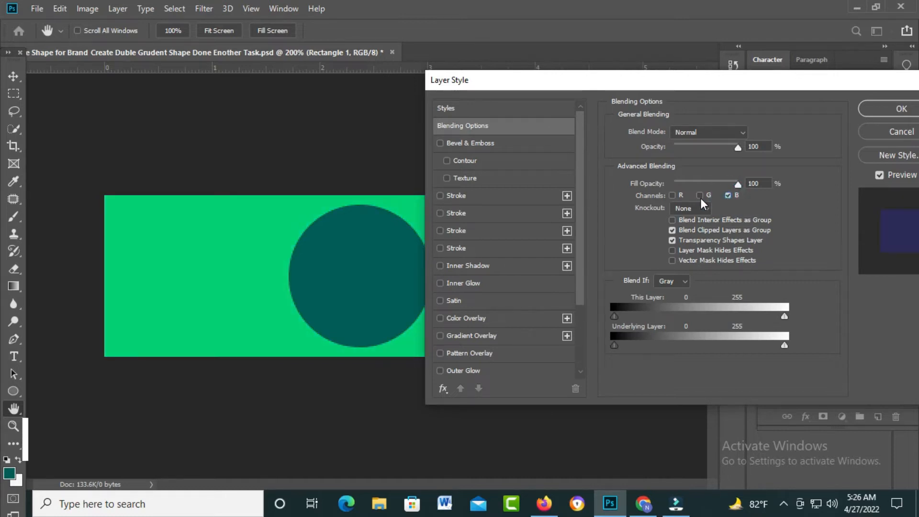
{"action": "left_click", "coordinate": [671, 196]}
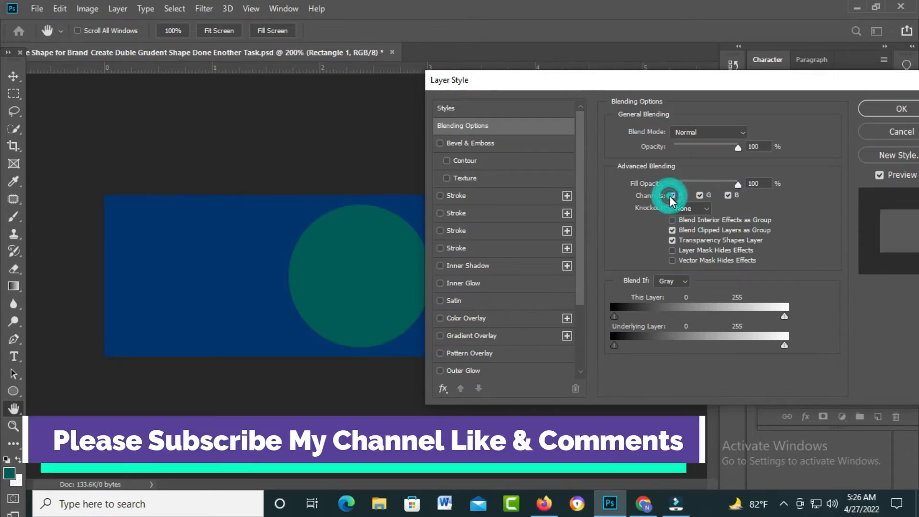
Step: Try the Shallow and Deep knockout options for Rectangle 1 and return the knockout to None
{"action": "left_click", "coordinate": [705, 211]}
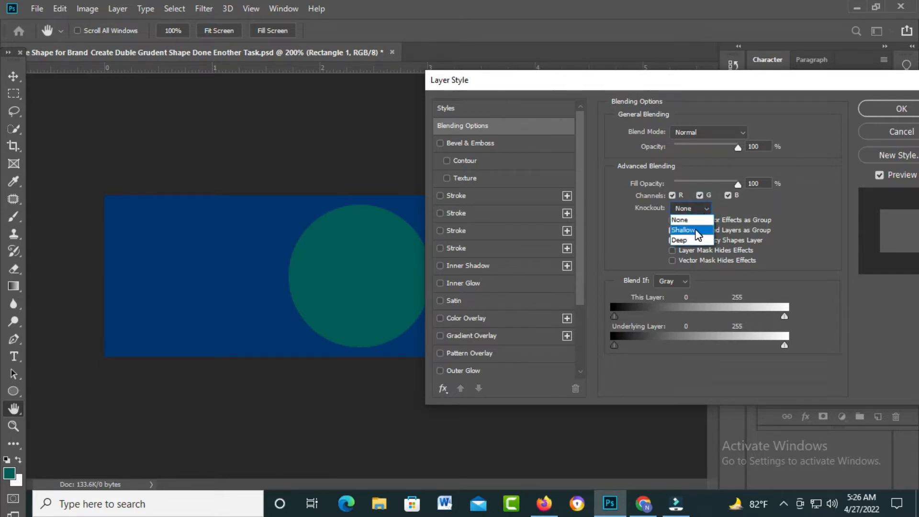
{"action": "left_click", "coordinate": [696, 231]}
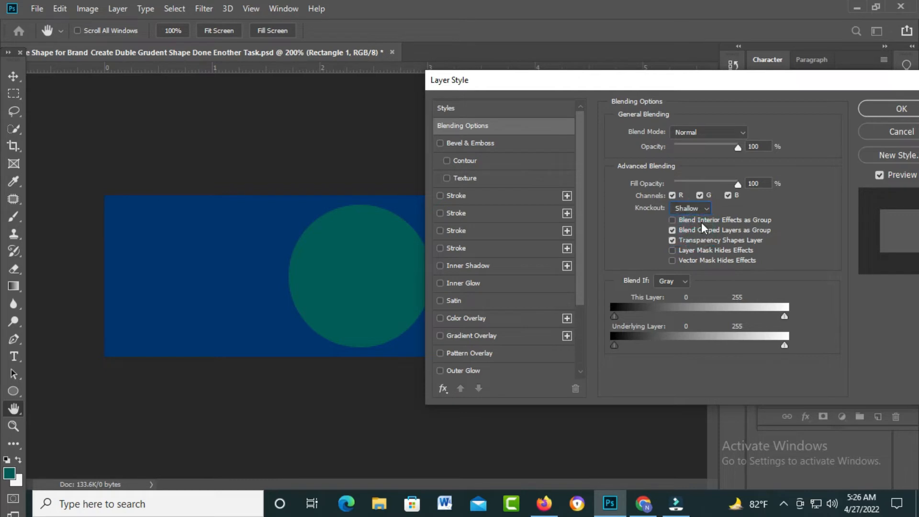
{"action": "left_click", "coordinate": [708, 207]}
{"action": "left_click", "coordinate": [688, 238]}
{"action": "left_click", "coordinate": [707, 211]}
Step: Enable Bevel & Emboss on Rectangle 1 and set its depth to 1000%
{"action": "left_click", "coordinate": [440, 142]}
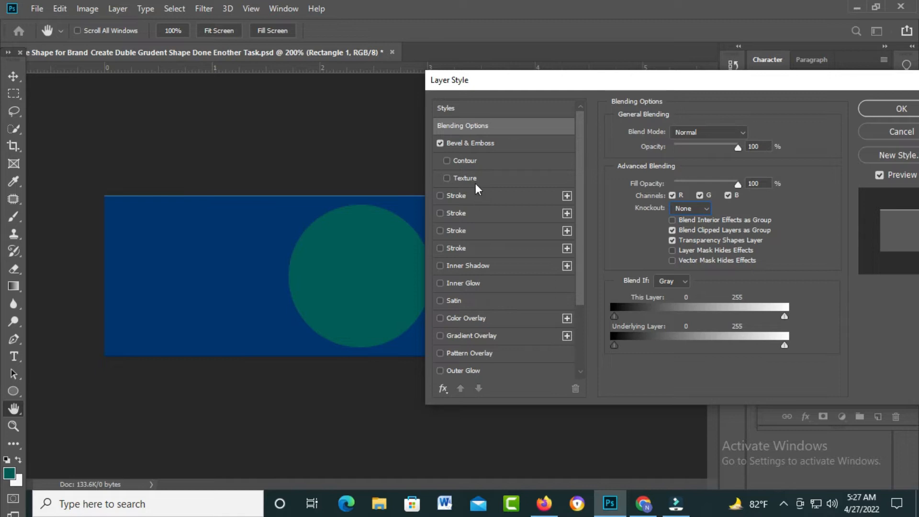
{"action": "left_click", "coordinate": [441, 142]}
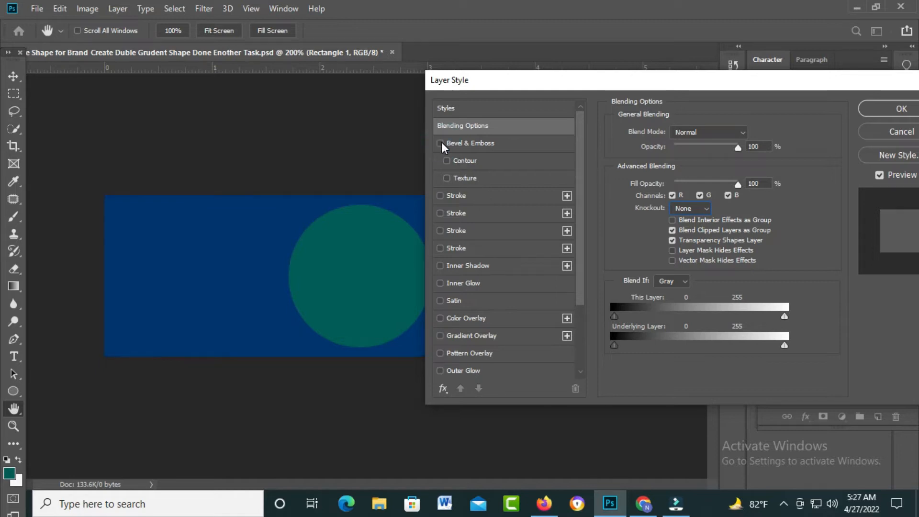
{"action": "left_click", "coordinate": [440, 143]}
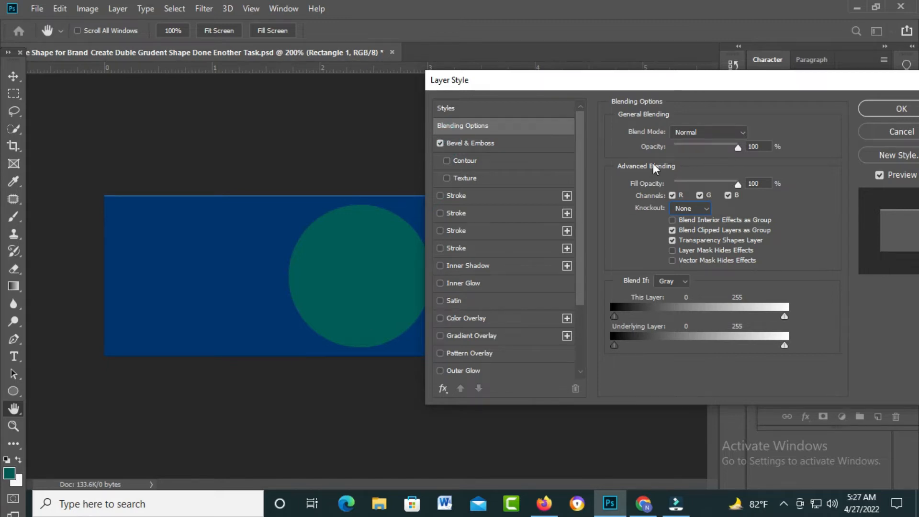
{"action": "left_click", "coordinate": [521, 143]}
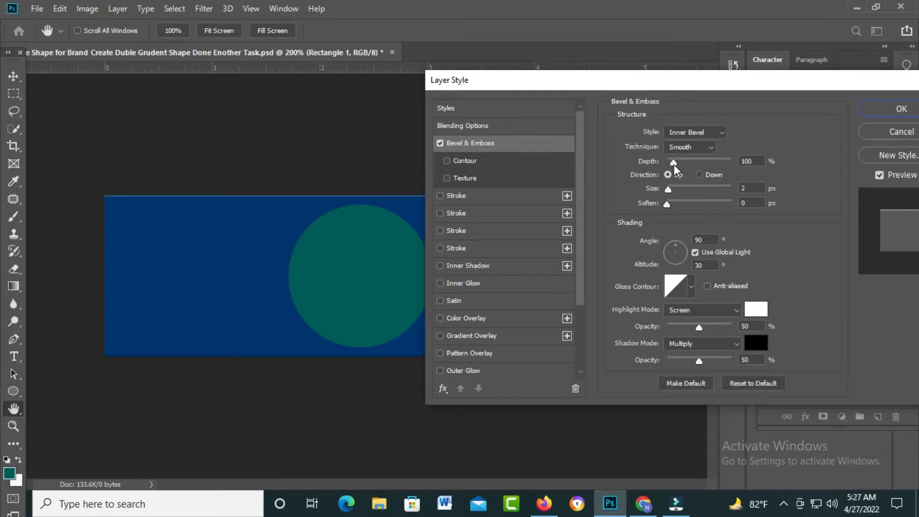
{"action": "left_click_drag", "start_coordinate": [674, 163], "coordinate": [748, 171]}
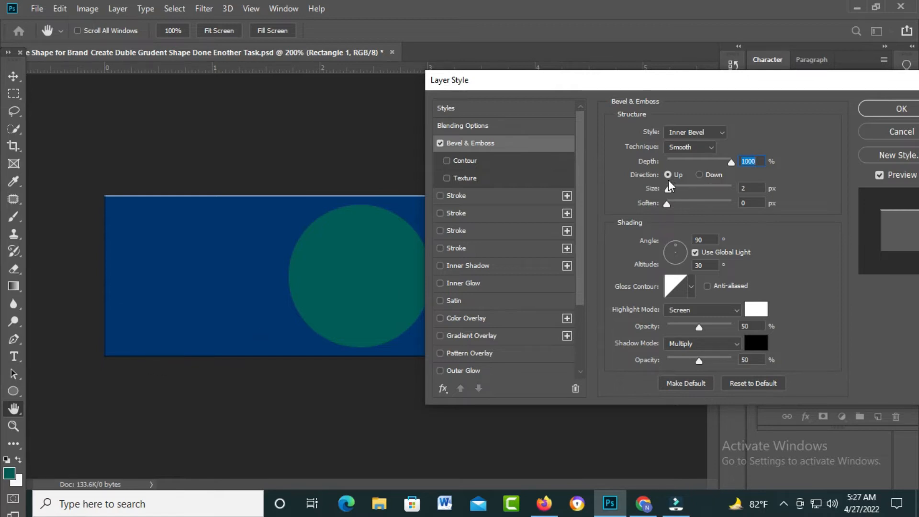
Step: Set the bevel's direction to Down, its size to 18 px and its soften to 12 px
{"action": "left_click", "coordinate": [698, 176]}
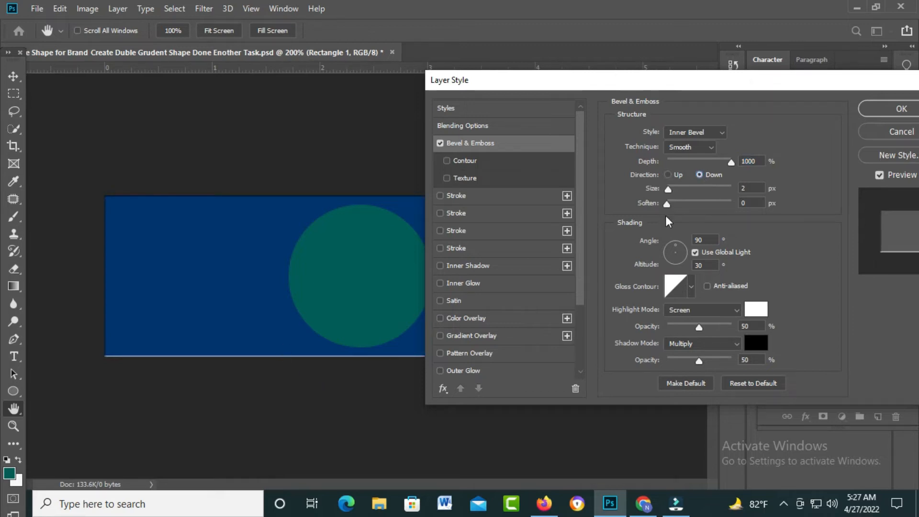
{"action": "mouse_move", "coordinate": [671, 194]}
{"action": "left_mouse_down"}
{"action": "mouse_move", "coordinate": [692, 195]}
{"action": "mouse_move", "coordinate": [680, 197]}
{"action": "left_mouse_up"}
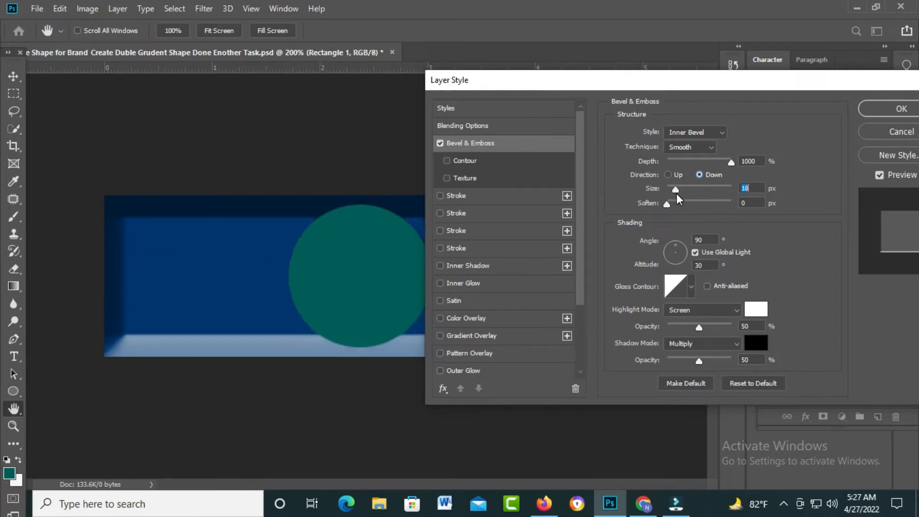
{"action": "mouse_move", "coordinate": [532, 91]}
{"action": "left_mouse_down"}
{"action": "mouse_move", "coordinate": [671, 90]}
{"action": "mouse_move", "coordinate": [467, 101]}
{"action": "mouse_move", "coordinate": [661, 106]}
{"action": "mouse_move", "coordinate": [533, 89]}
{"action": "mouse_move", "coordinate": [765, 105]}
{"action": "mouse_move", "coordinate": [577, 101]}
{"action": "mouse_move", "coordinate": [515, 85]}
{"action": "left_mouse_up"}
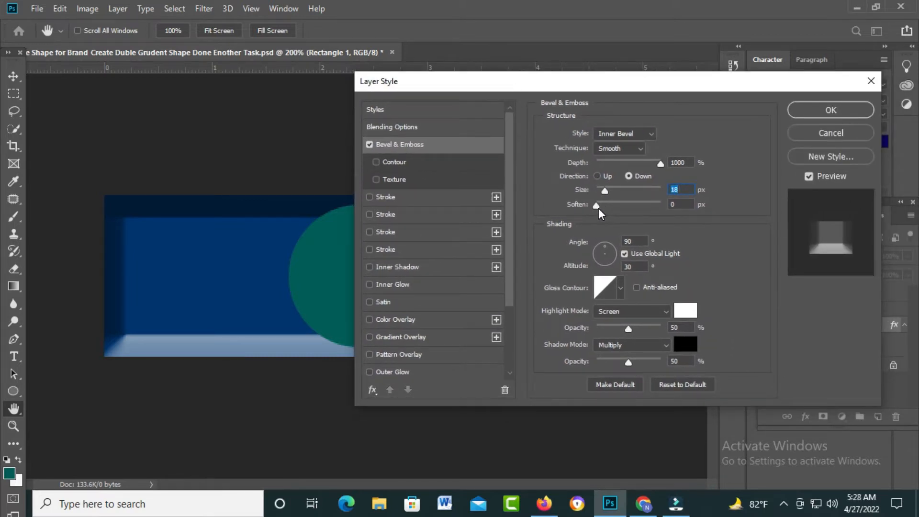
{"action": "left_click_drag", "start_coordinate": [598, 209], "coordinate": [662, 211]}
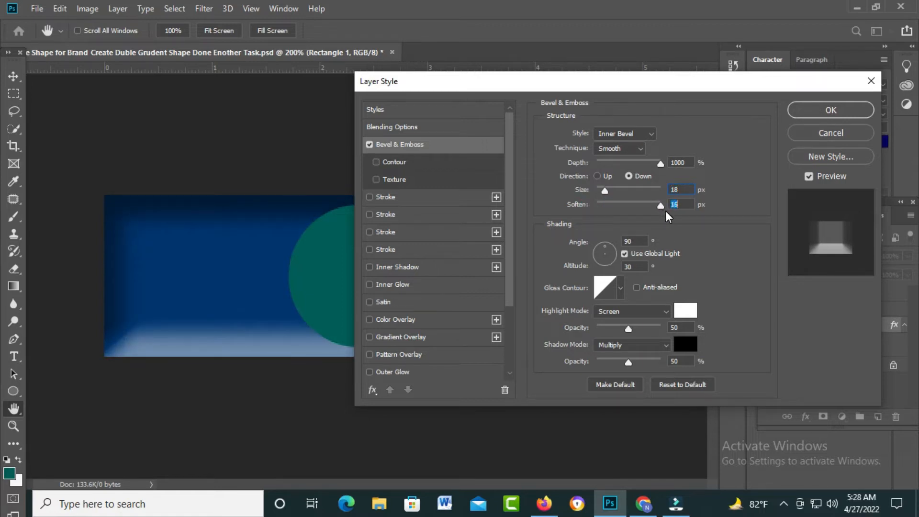
{"action": "left_click_drag", "start_coordinate": [667, 211], "coordinate": [644, 210]}
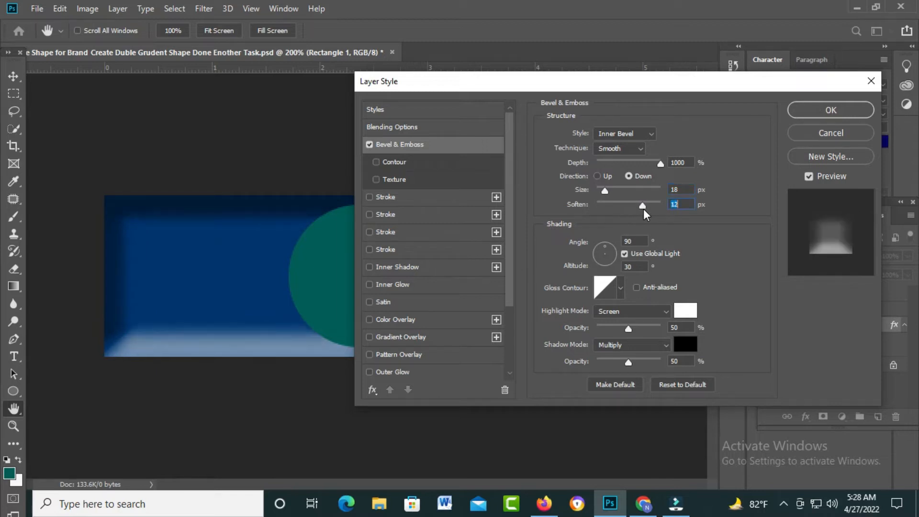
Step: Set the bevel's direction to Up and, after trying Emboss, its style to Outer Bevel
{"action": "left_click", "coordinate": [598, 176]}
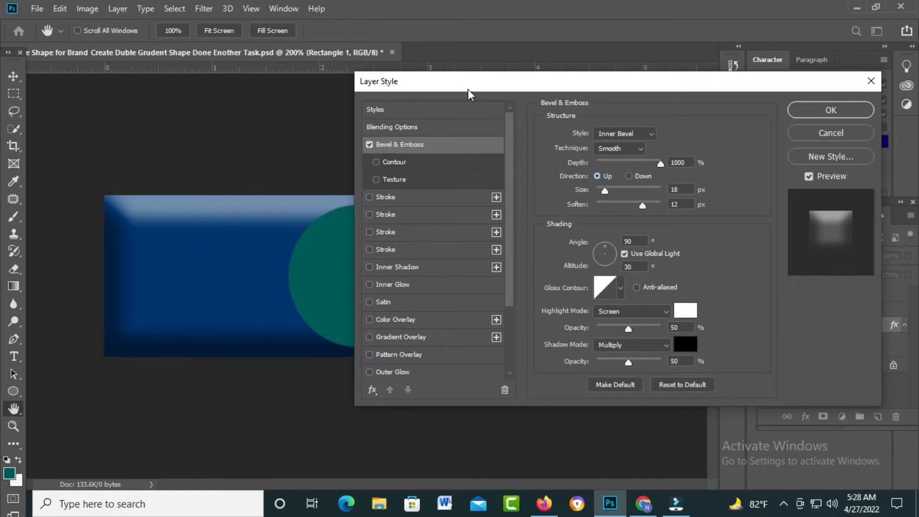
{"action": "left_click_drag", "start_coordinate": [468, 89], "coordinate": [537, 96]}
{"action": "left_click", "coordinate": [719, 140]}
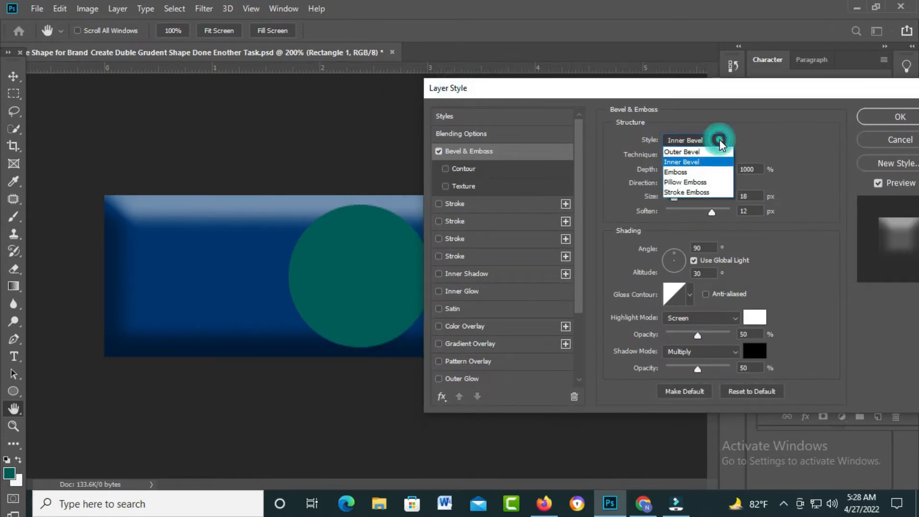
{"action": "left_click", "coordinate": [682, 173]}
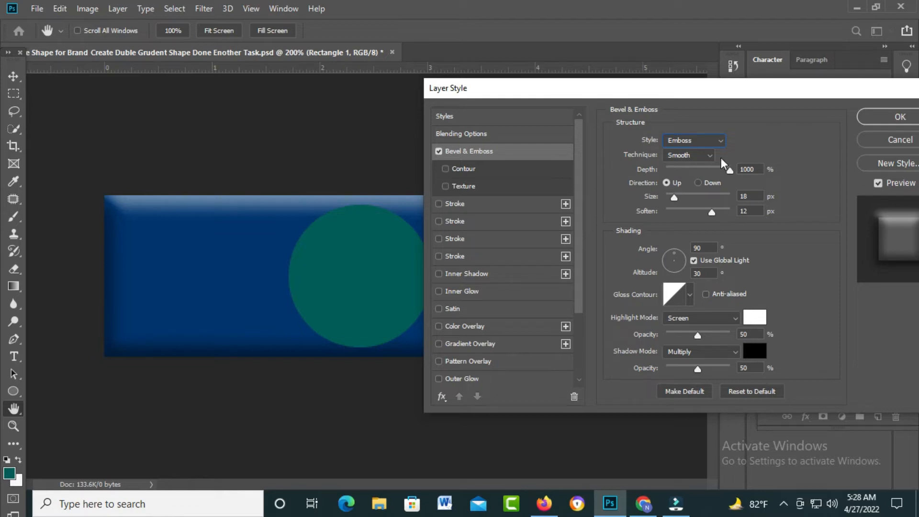
{"action": "left_click", "coordinate": [723, 141]}
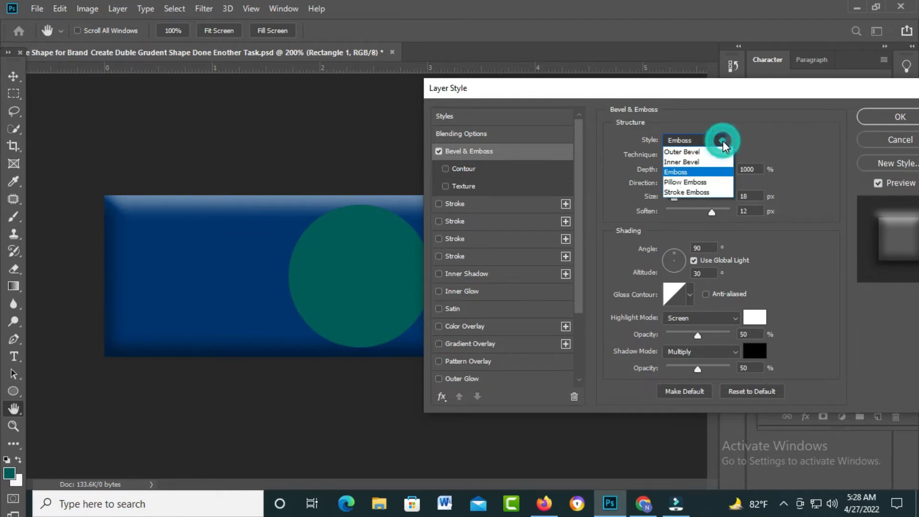
{"action": "left_click", "coordinate": [692, 153]}
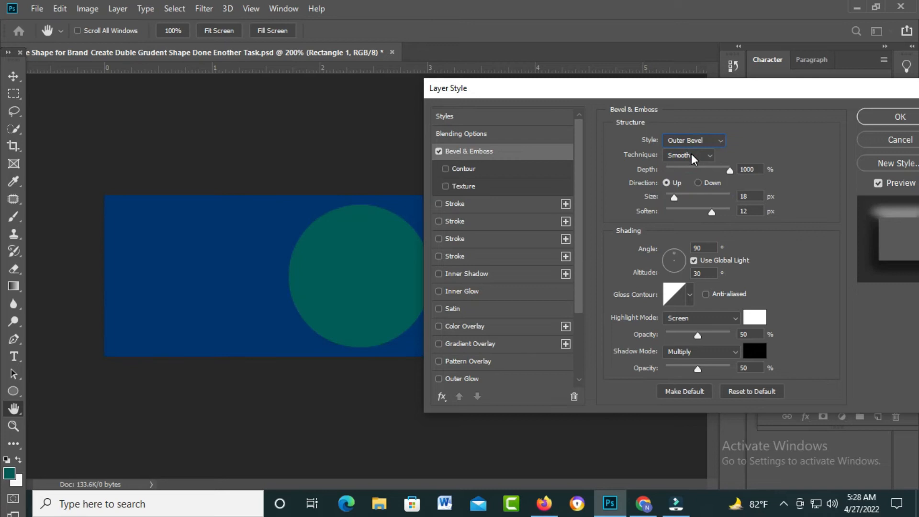
Step: Reduce the bevel's soften to 5 px and set its style to Inner Bevel
{"action": "left_click_drag", "start_coordinate": [714, 210], "coordinate": [685, 215]}
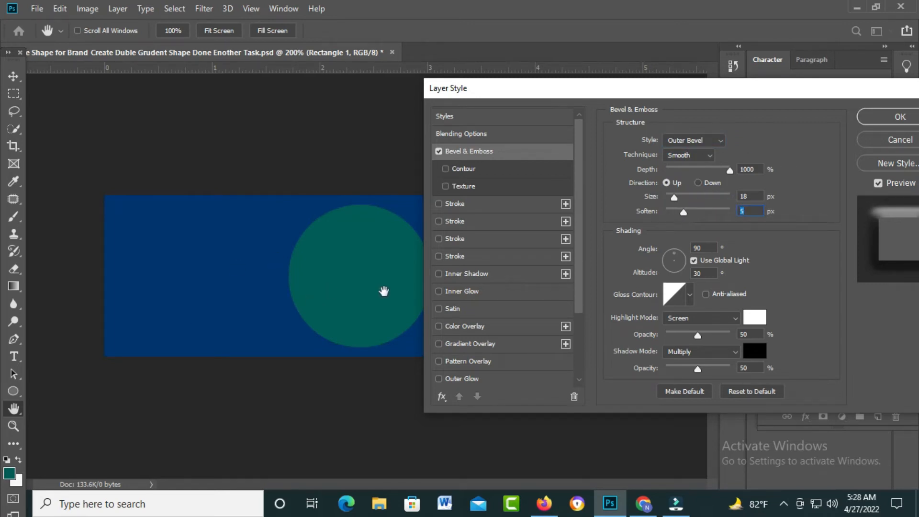
{"action": "left_click", "coordinate": [710, 155]}
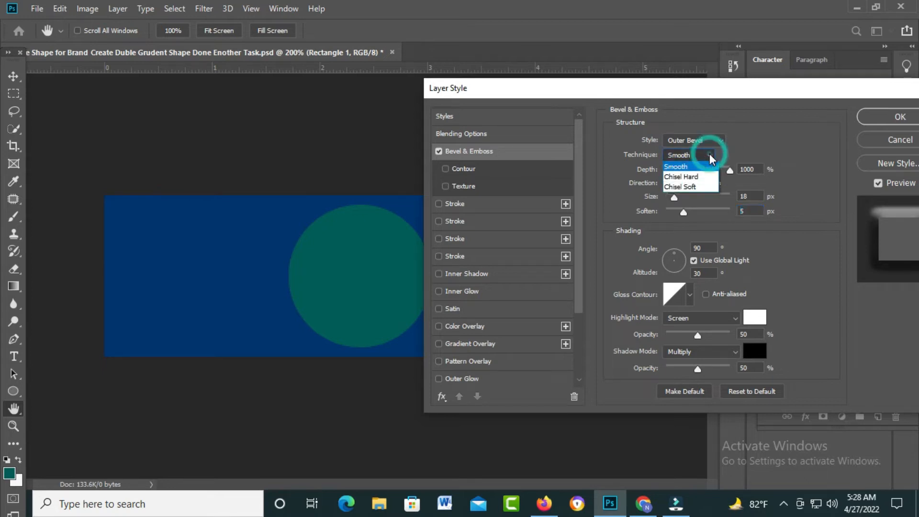
{"action": "left_click", "coordinate": [722, 142]}
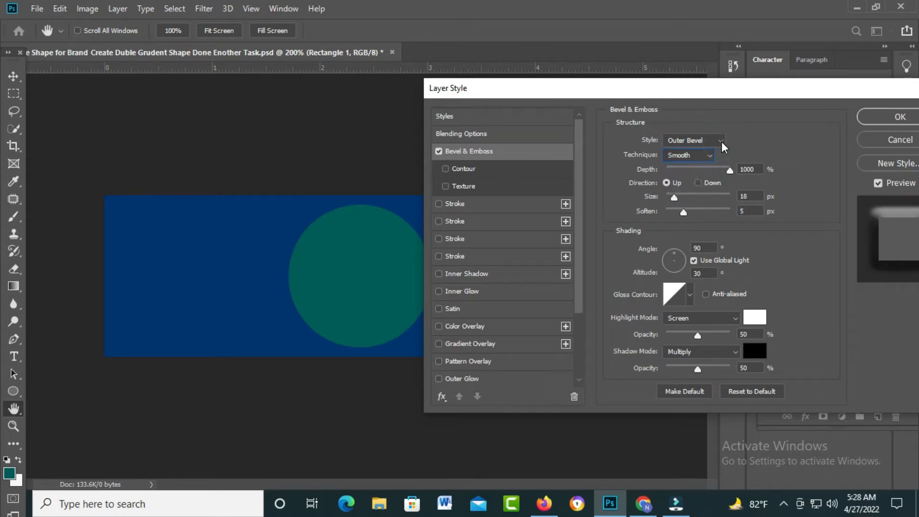
{"action": "left_click", "coordinate": [723, 142]}
{"action": "left_click", "coordinate": [693, 162]}
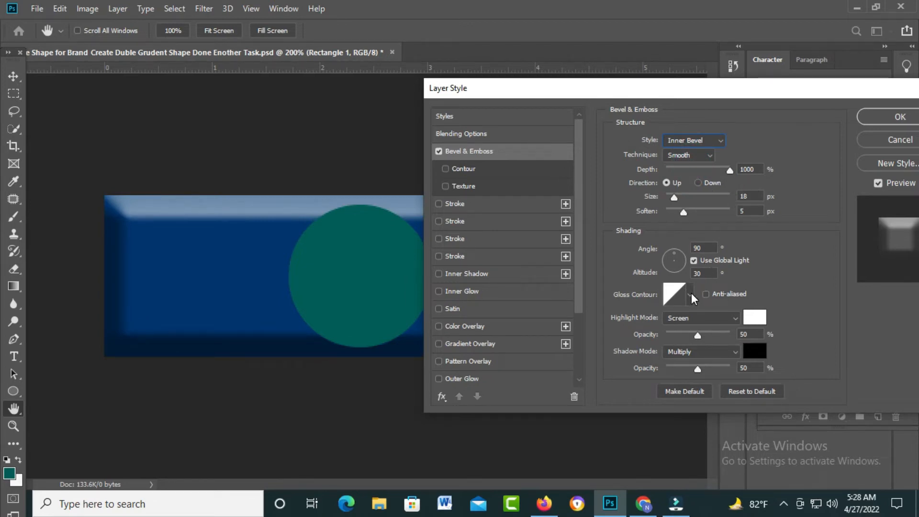
Step: Try several light directions for the bevel's shading, ending with an angle of -95° and an altitude of 11°
{"action": "left_click_drag", "start_coordinate": [679, 98], "coordinate": [703, 57]}
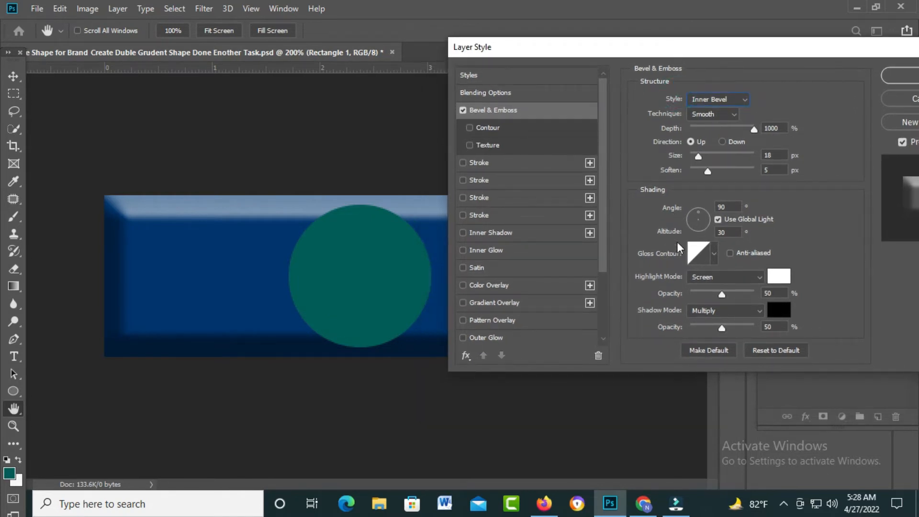
{"action": "left_click", "coordinate": [708, 222]}
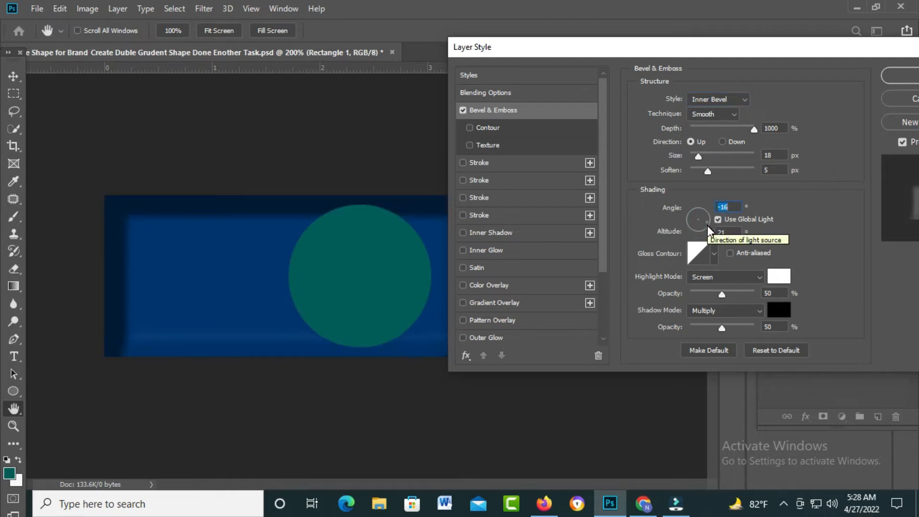
{"action": "left_click", "coordinate": [688, 220]}
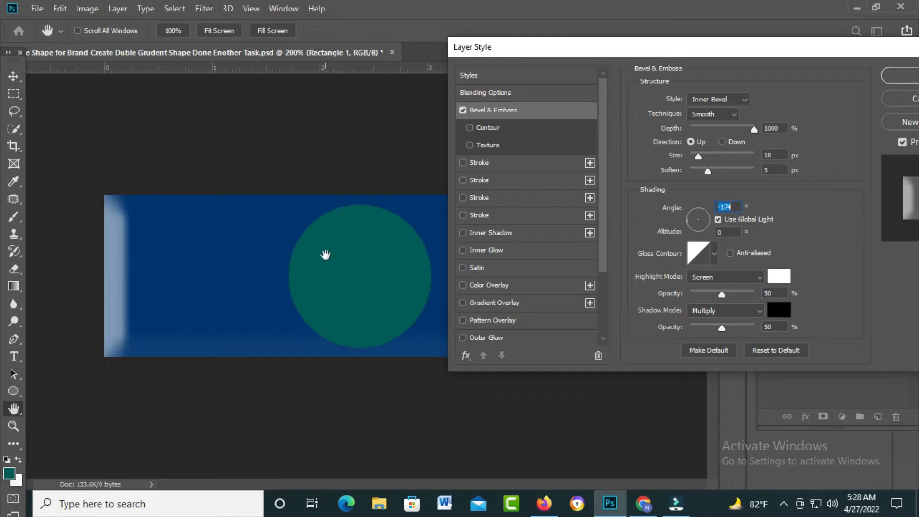
{"action": "left_click", "coordinate": [701, 208]}
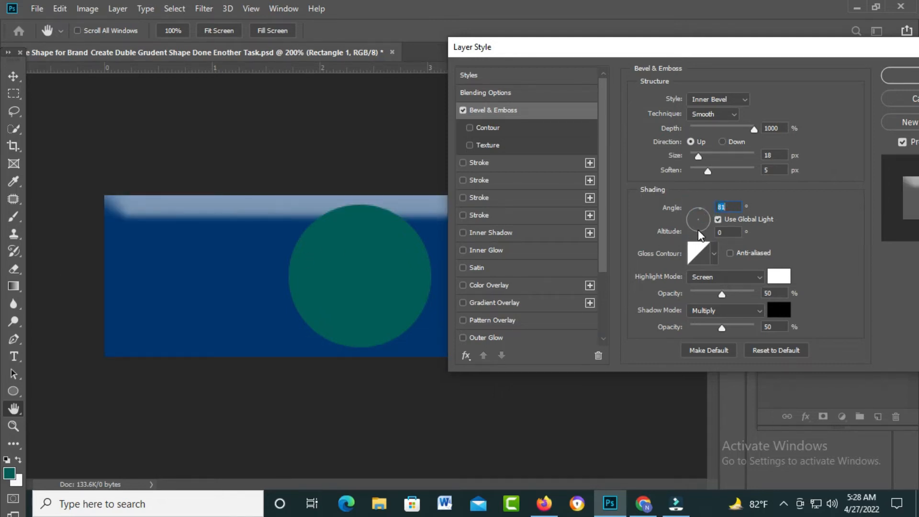
{"action": "left_click", "coordinate": [698, 230]}
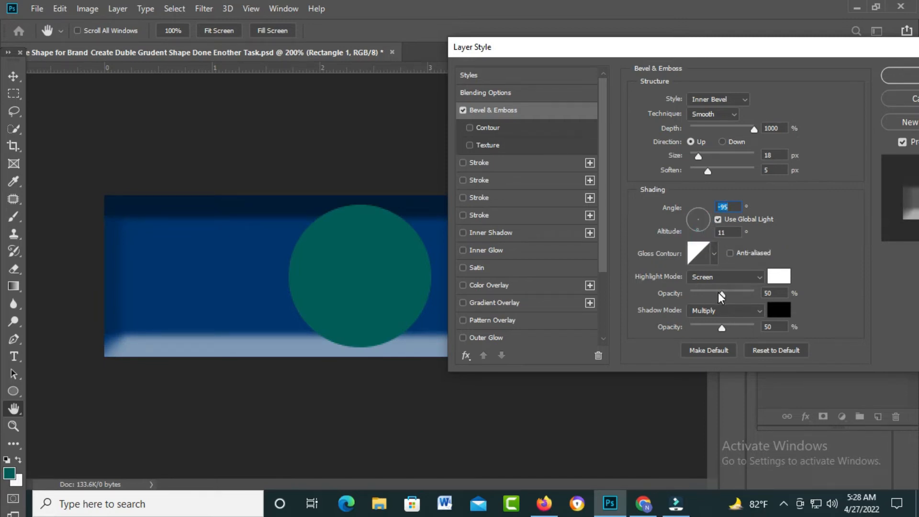
Step: Set the bevel's highlight opacity to 100% and its shadow to Normal mode with 57% opacity
{"action": "left_click_drag", "start_coordinate": [721, 292], "coordinate": [745, 296]}
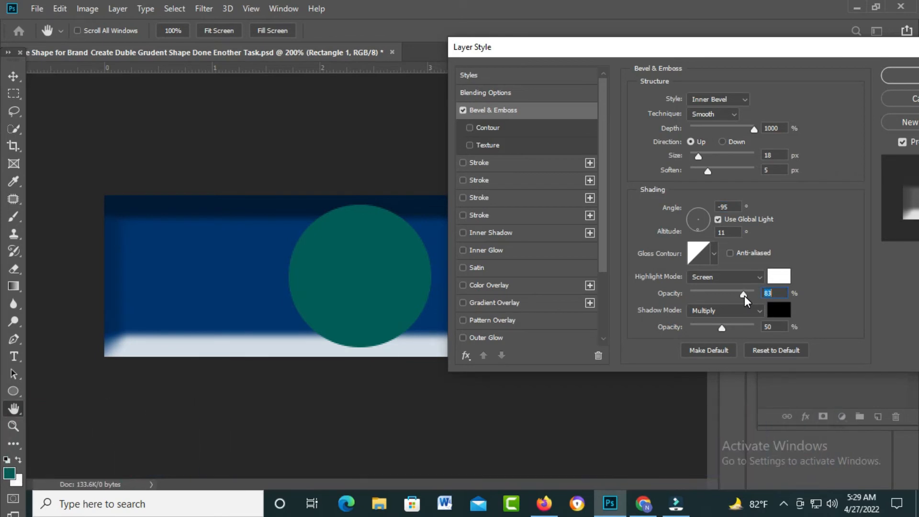
{"action": "left_click_drag", "start_coordinate": [745, 296], "coordinate": [764, 303]}
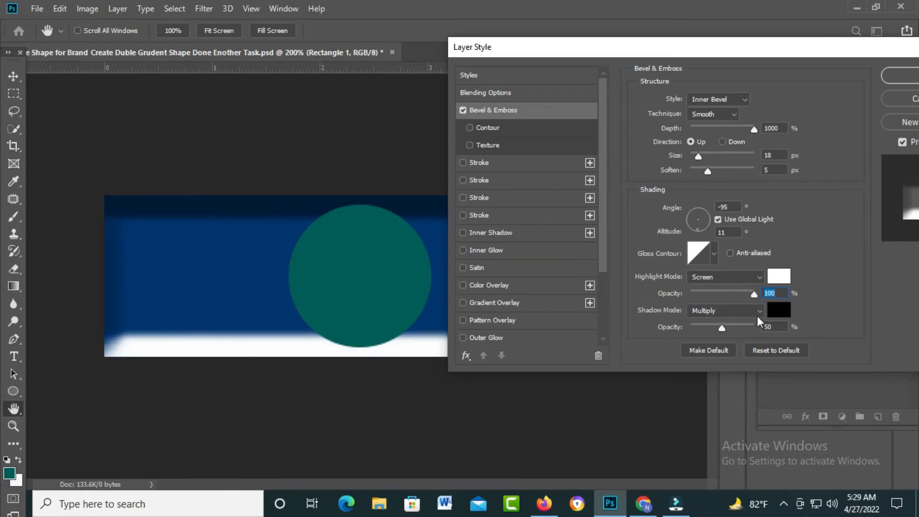
{"action": "left_click", "coordinate": [758, 312]}
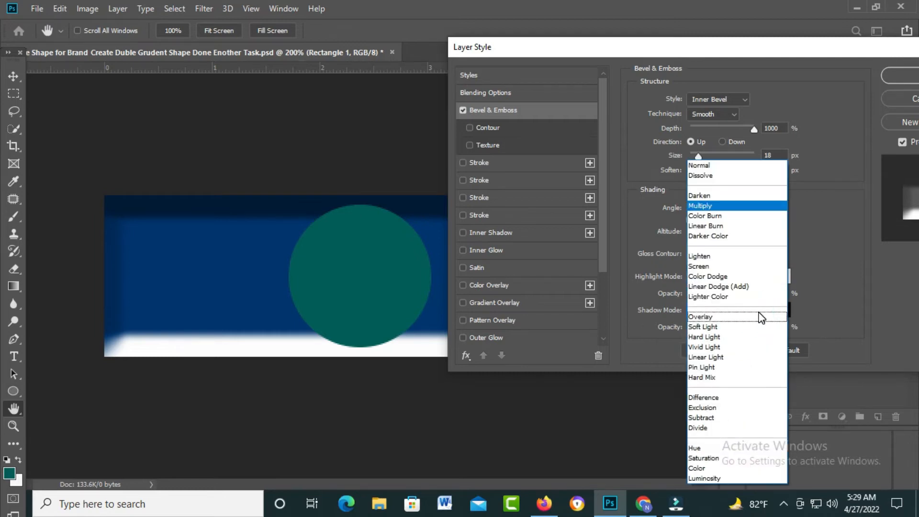
{"action": "left_click", "coordinate": [707, 166]}
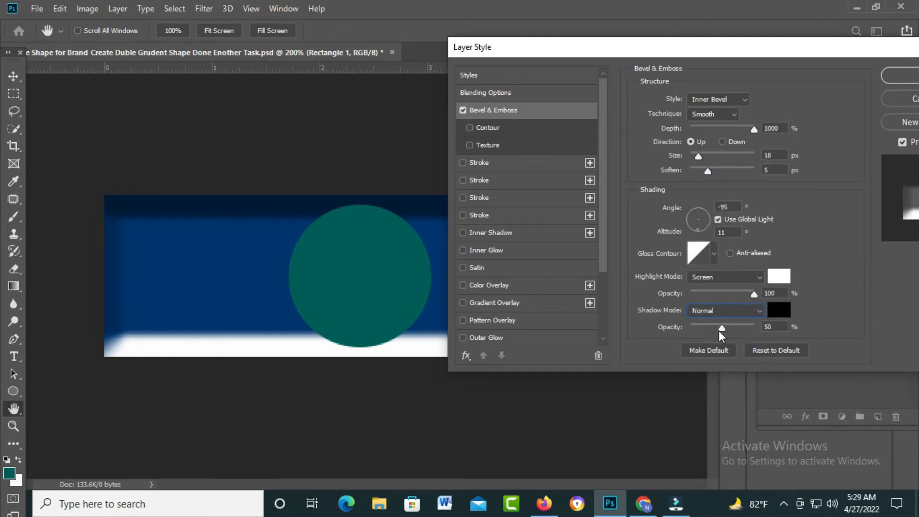
{"action": "mouse_move", "coordinate": [722, 329]}
{"action": "left_mouse_down"}
{"action": "mouse_move", "coordinate": [682, 328]}
{"action": "mouse_move", "coordinate": [753, 332]}
{"action": "mouse_move", "coordinate": [675, 332]}
{"action": "mouse_move", "coordinate": [727, 330]}
{"action": "left_mouse_up"}
Step: Try several gloss contour presets on the bevel and settle on the rising stepped curve
{"action": "left_click", "coordinate": [716, 253]}
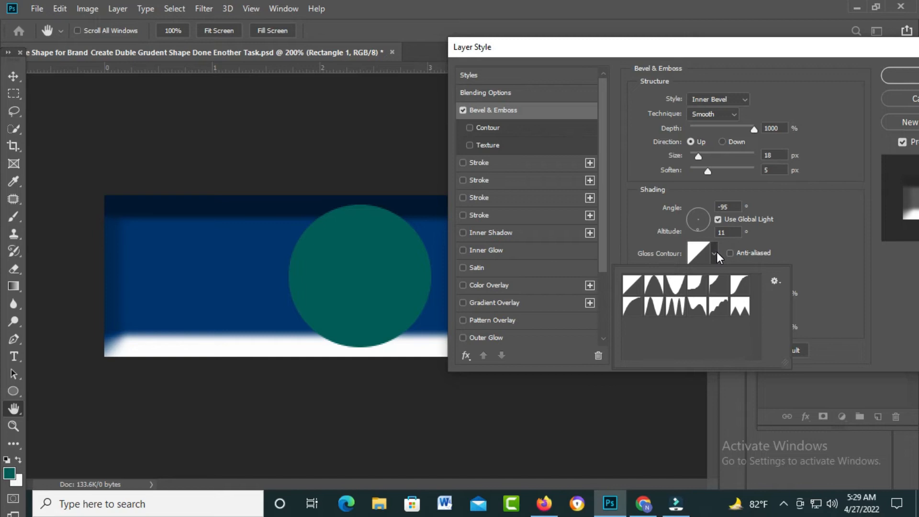
{"action": "double_click", "coordinate": [698, 283]}
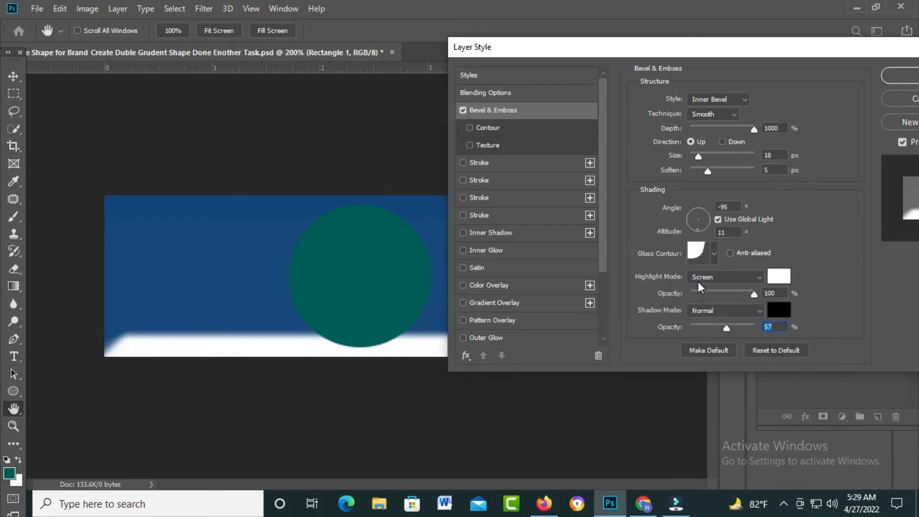
{"action": "left_click", "coordinate": [715, 253]}
{"action": "left_click", "coordinate": [739, 309]}
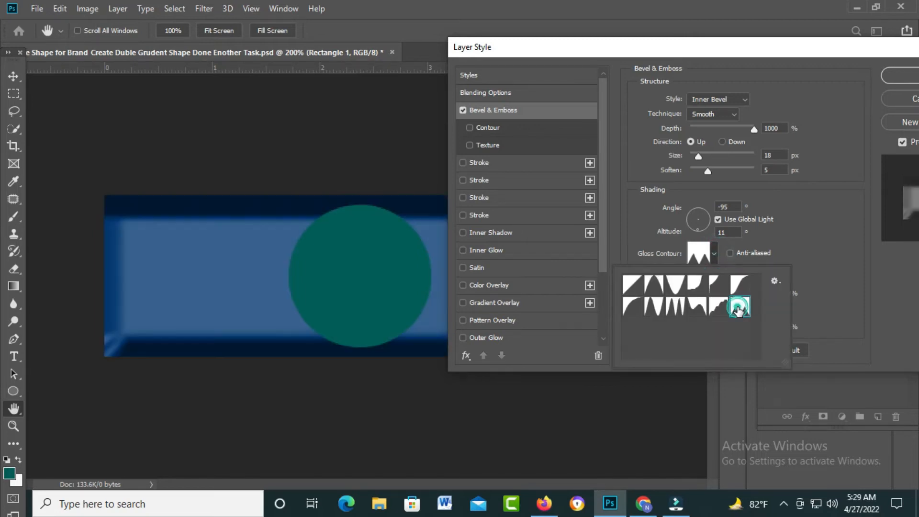
{"action": "left_click", "coordinate": [634, 309]}
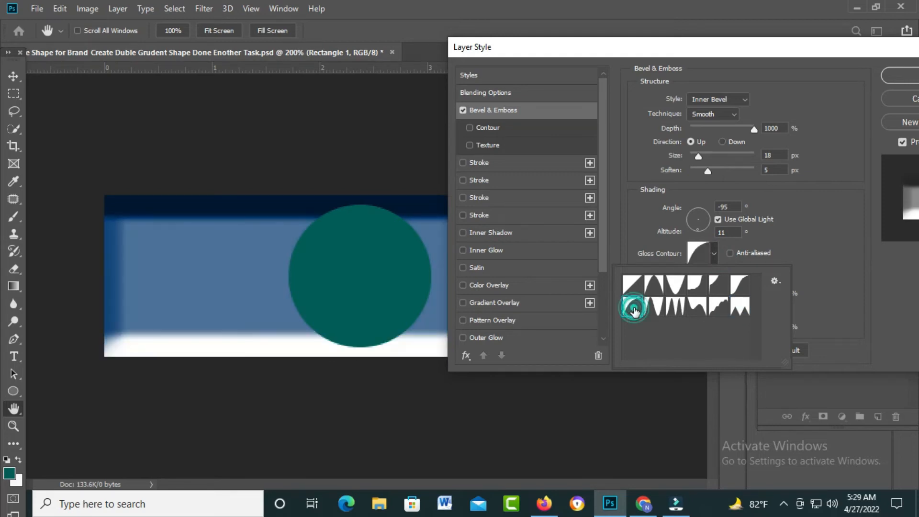
{"action": "left_click", "coordinate": [655, 307]}
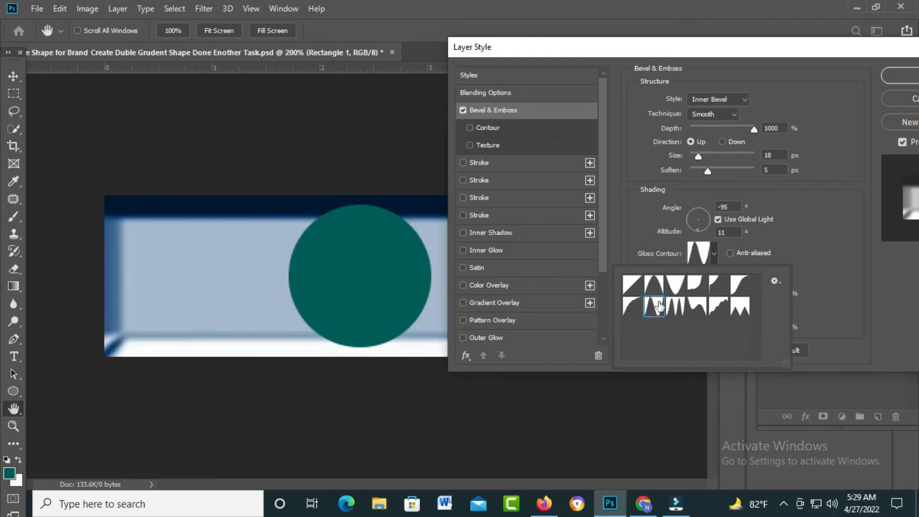
{"action": "left_click", "coordinate": [632, 285]}
{"action": "left_click", "coordinate": [676, 284]}
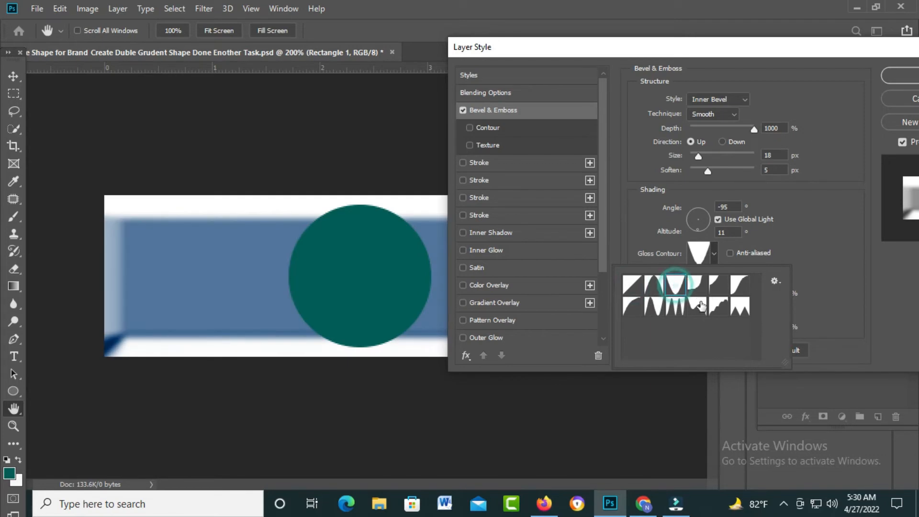
{"action": "left_click", "coordinate": [698, 305]}
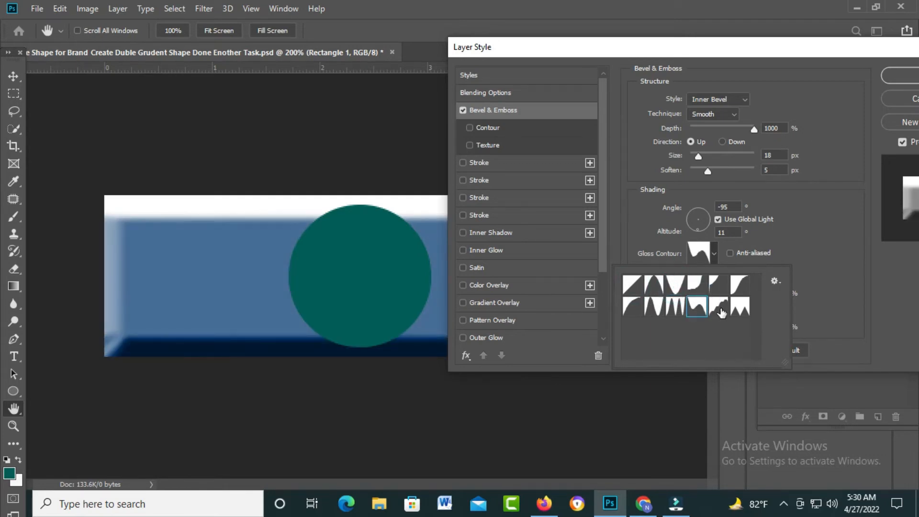
{"action": "left_click", "coordinate": [721, 309]}
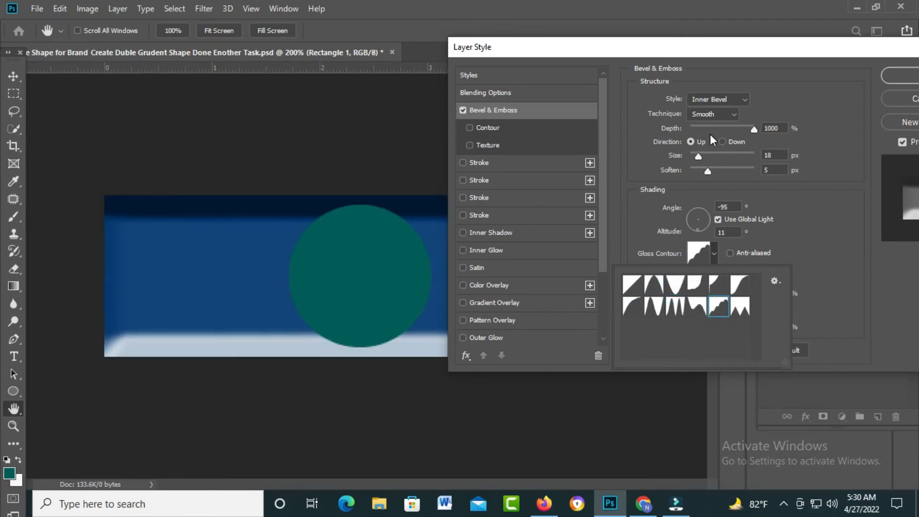
Step: Try Pillow Emboss and Stroke Emboss as the bevel's style
{"action": "left_click", "coordinate": [743, 98]}
{"action": "left_click", "coordinate": [742, 96]}
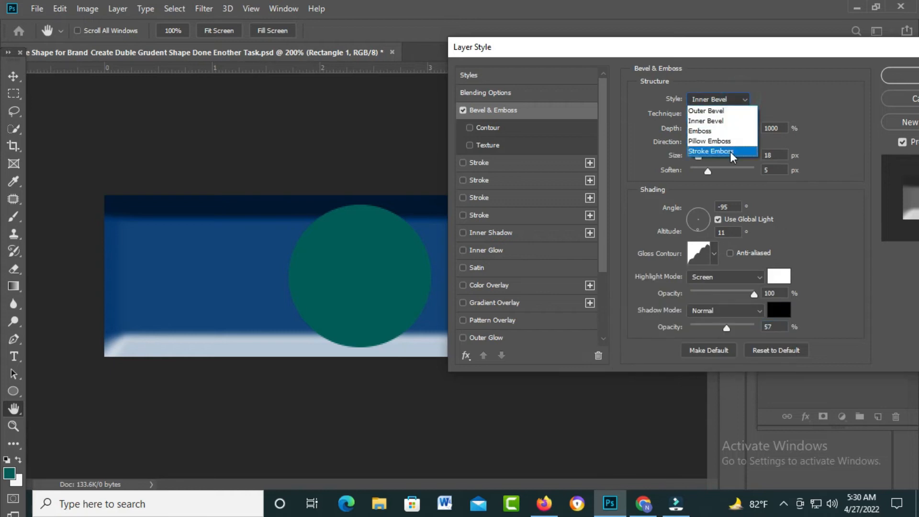
{"action": "left_click", "coordinate": [712, 141]}
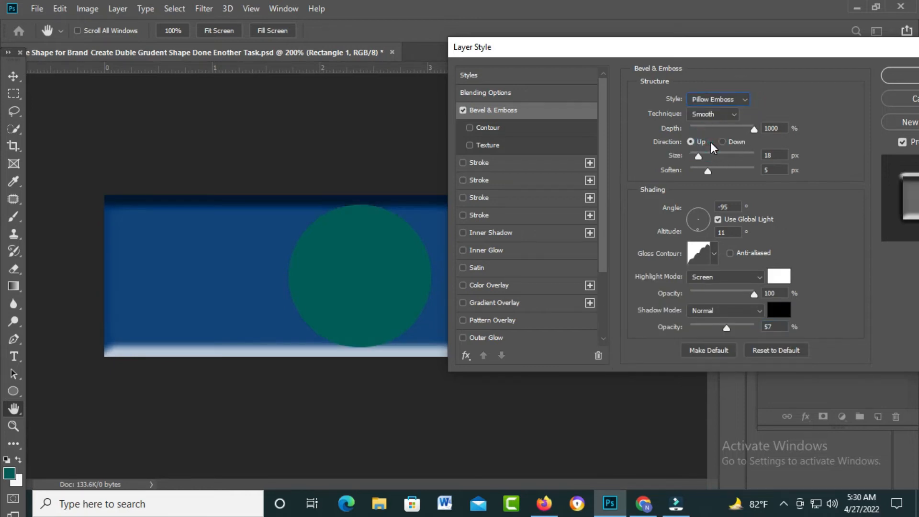
{"action": "left_click", "coordinate": [743, 99]}
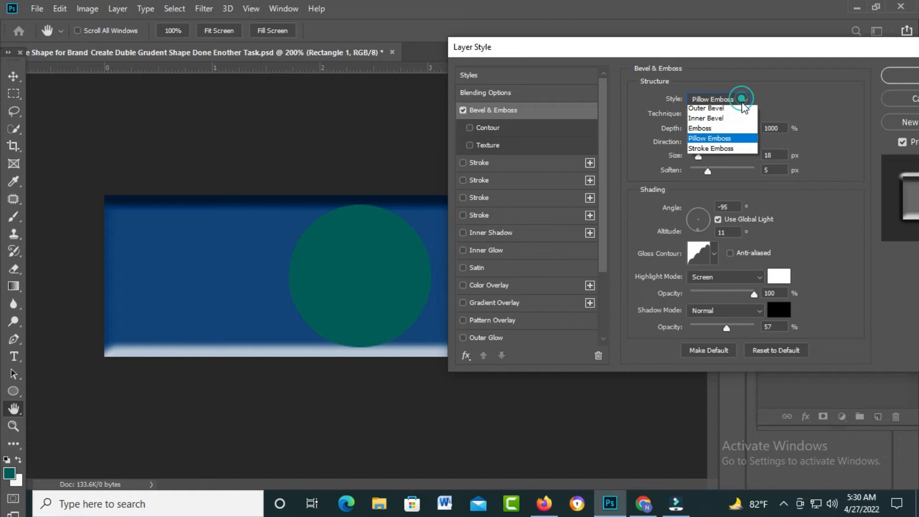
{"action": "left_click", "coordinate": [716, 151]}
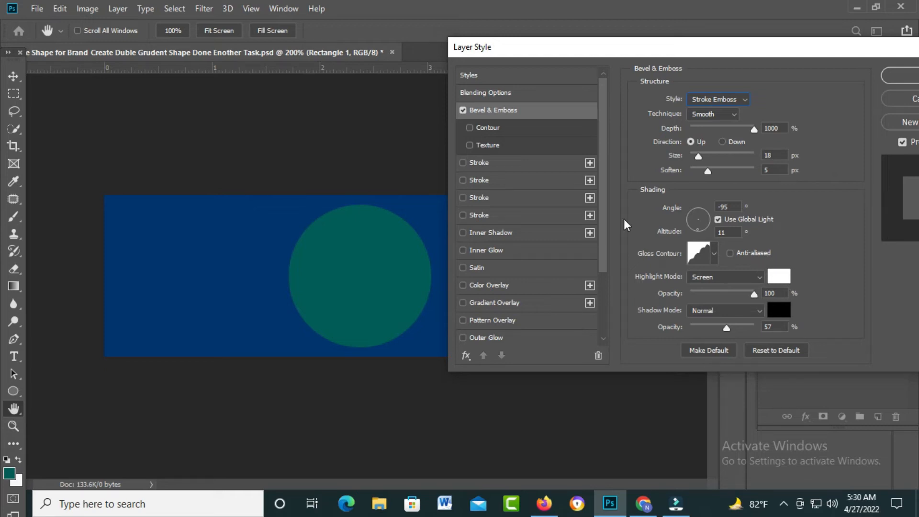
Step: Enable Contour for the bevel and set its style to Inner Bevel with a depth of 344%
{"action": "left_click", "coordinate": [470, 127]}
{"action": "left_click", "coordinate": [743, 99]}
{"action": "left_click", "coordinate": [713, 124]}
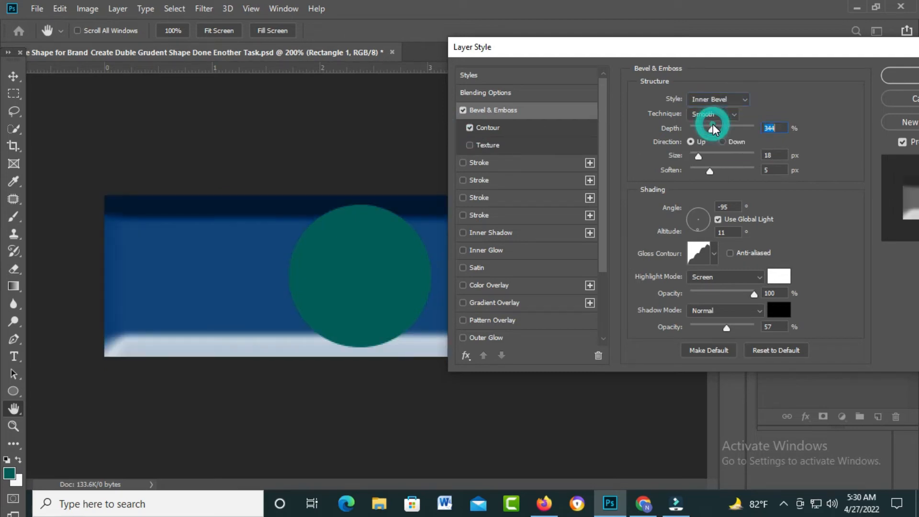
Step: Try the S-shaped and zigzag presets for the bevel's contour and set its range to 45%
{"action": "left_click", "coordinate": [529, 131]}
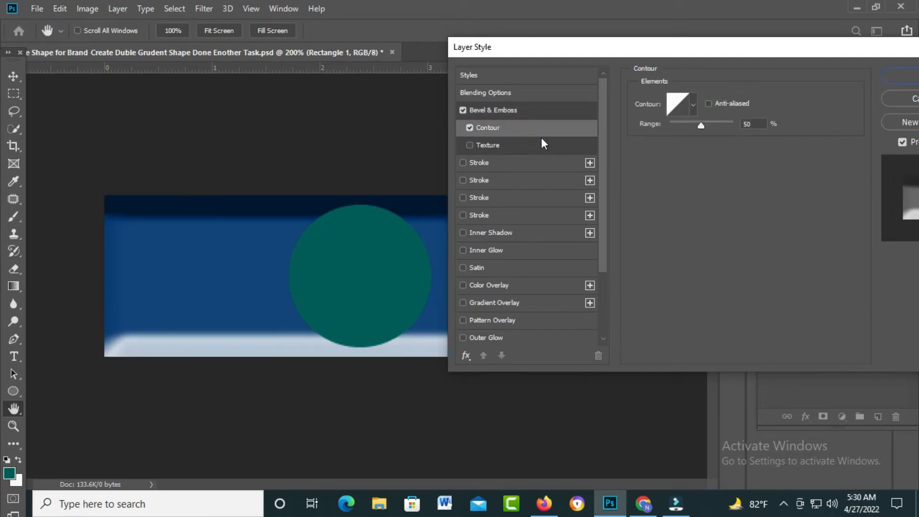
{"action": "left_click", "coordinate": [695, 105]}
{"action": "left_click", "coordinate": [717, 135]}
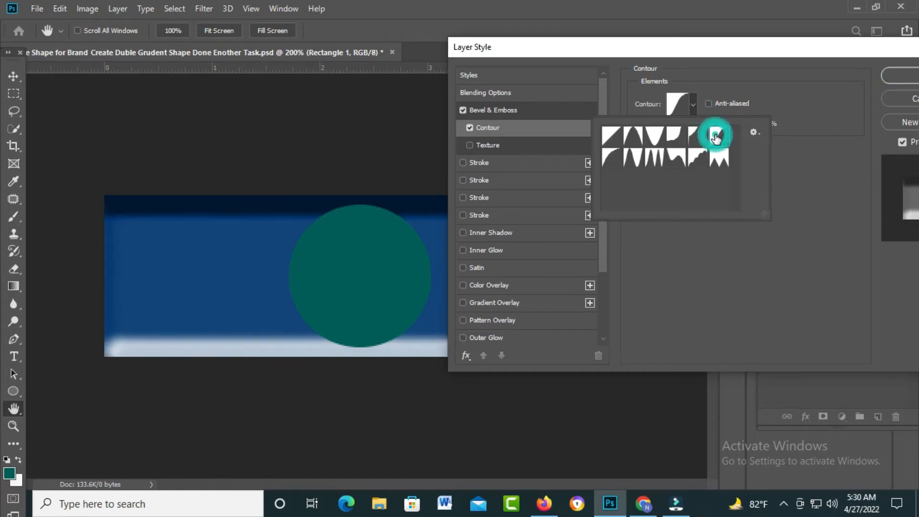
{"action": "double_click", "coordinate": [714, 163]}
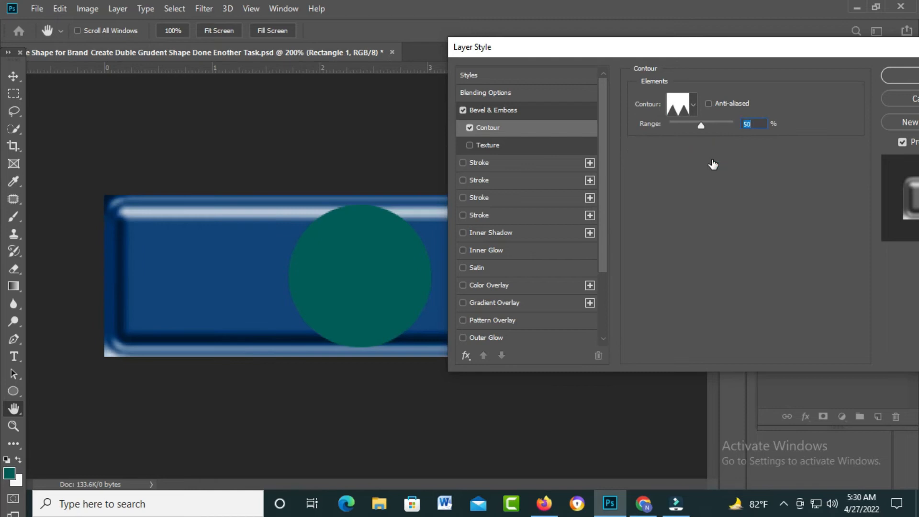
{"action": "left_click_drag", "start_coordinate": [679, 50], "coordinate": [677, 16]}
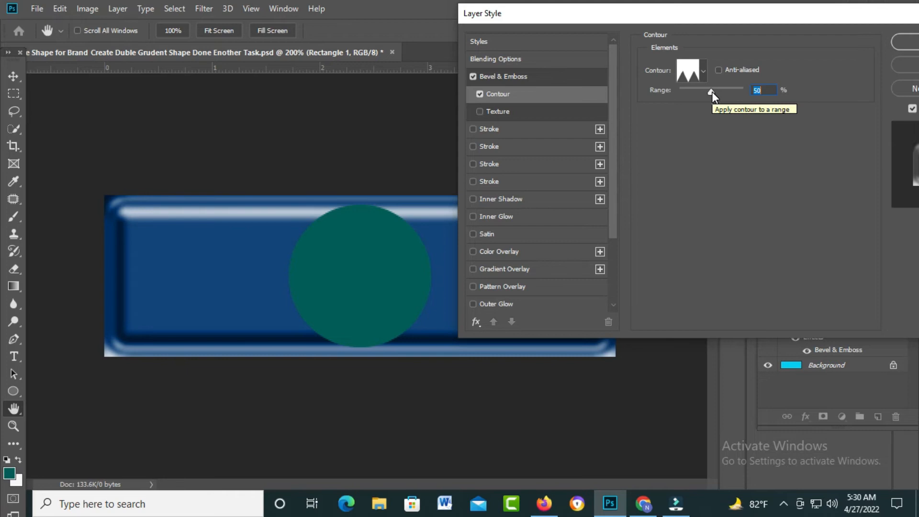
{"action": "mouse_move", "coordinate": [713, 96]}
{"action": "left_mouse_down"}
{"action": "mouse_move", "coordinate": [738, 93]}
{"action": "mouse_move", "coordinate": [653, 96]}
{"action": "mouse_move", "coordinate": [708, 108]}
{"action": "left_mouse_up"}
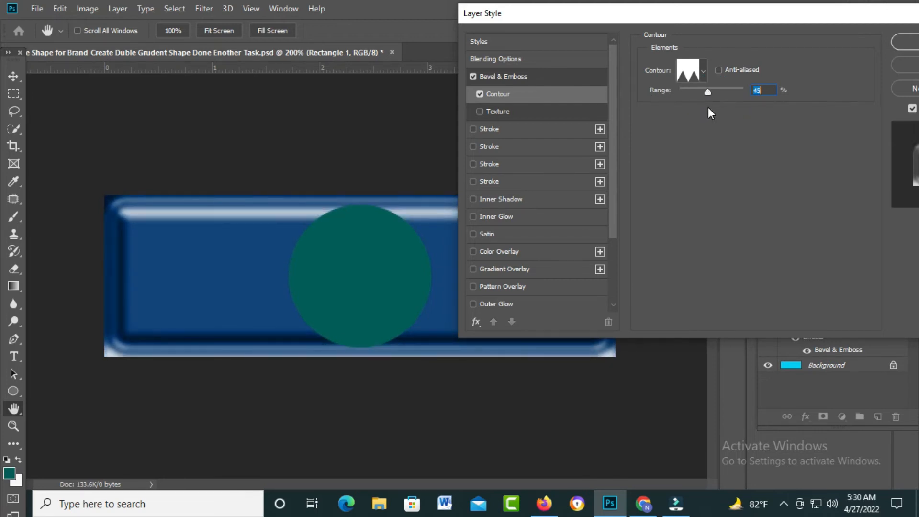
Step: Try the repeated-peak contour preset, choose the S-shaped curve instead, and enable Texture for the bevel
{"action": "left_click", "coordinate": [706, 68]}
{"action": "left_click", "coordinate": [666, 129]}
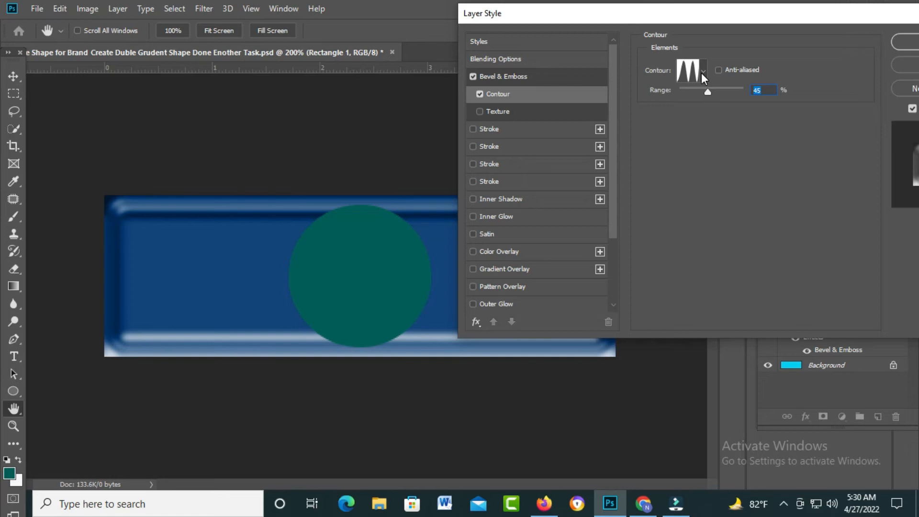
{"action": "left_click", "coordinate": [702, 73]}
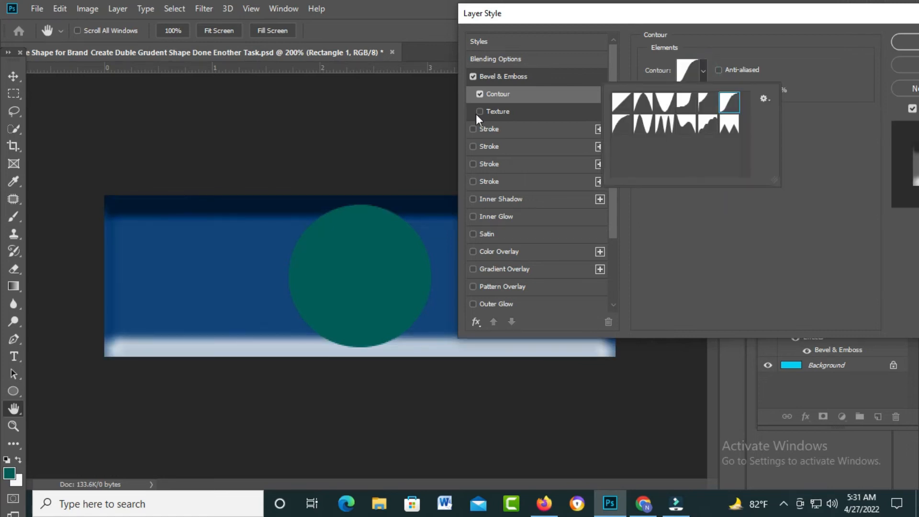
{"action": "left_click", "coordinate": [478, 111]}
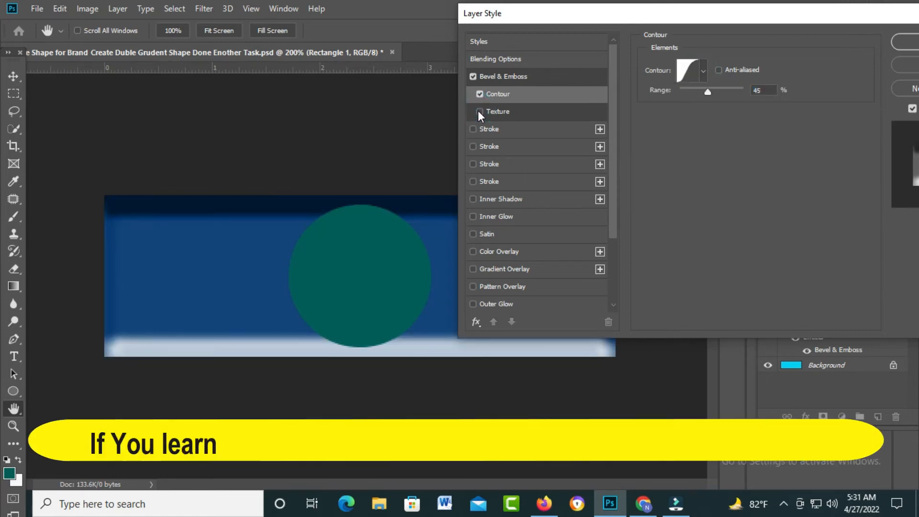
{"action": "left_click", "coordinate": [479, 110]}
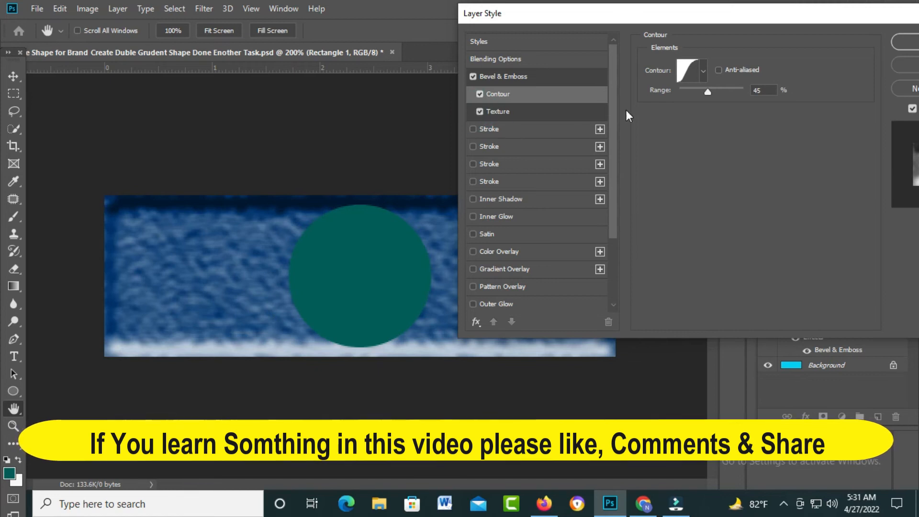
Step: Set the bevel texture's scale to 67% and try the dotted pattern
{"action": "left_click", "coordinate": [544, 111]}
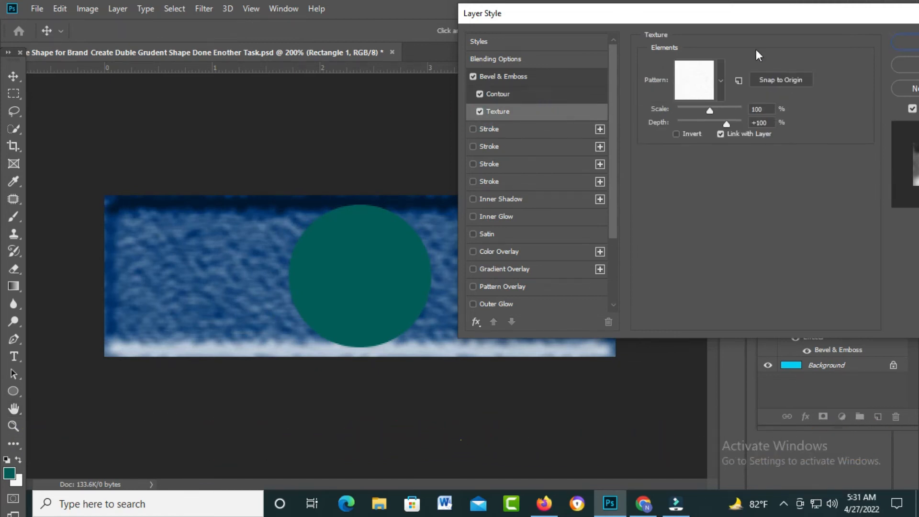
{"action": "left_click_drag", "start_coordinate": [619, 19], "coordinate": [668, 64]}
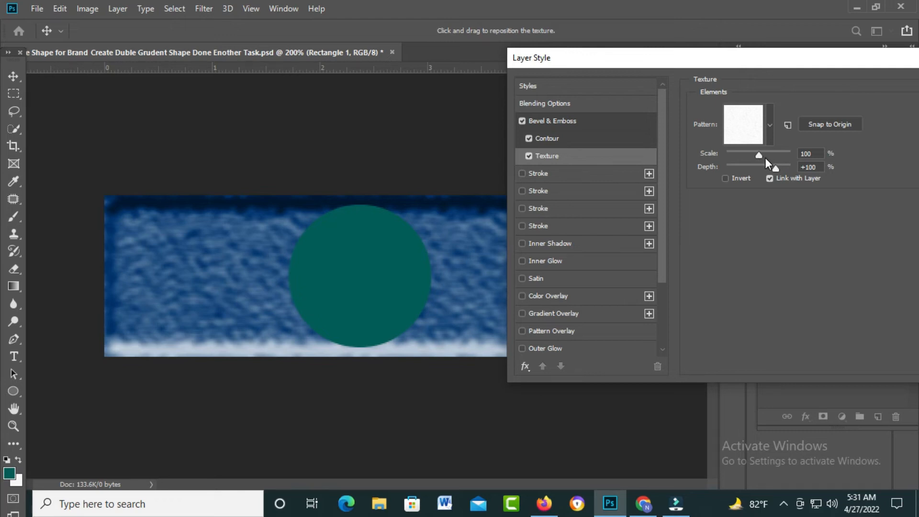
{"action": "mouse_move", "coordinate": [757, 156]}
{"action": "left_mouse_down"}
{"action": "mouse_move", "coordinate": [739, 156]}
{"action": "mouse_move", "coordinate": [766, 160]}
{"action": "mouse_move", "coordinate": [749, 160]}
{"action": "left_mouse_up"}
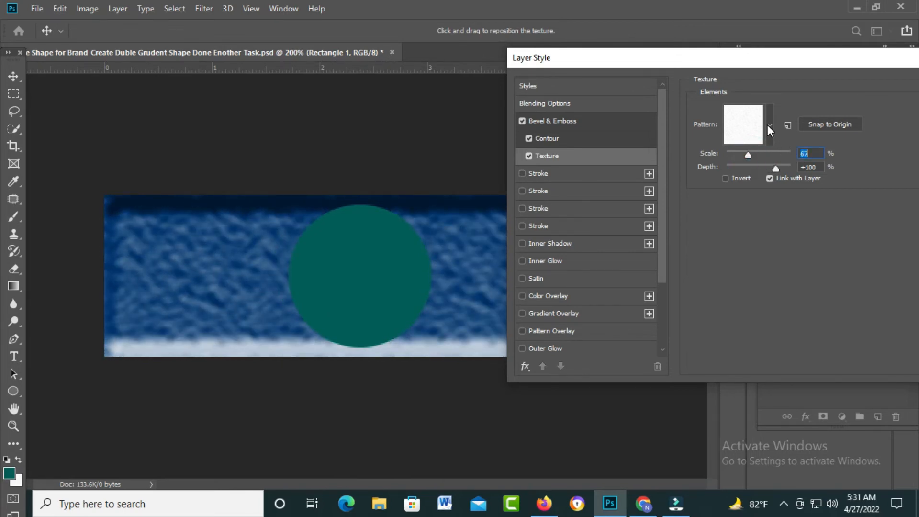
{"action": "left_click", "coordinate": [769, 126]}
{"action": "left_click", "coordinate": [766, 167]}
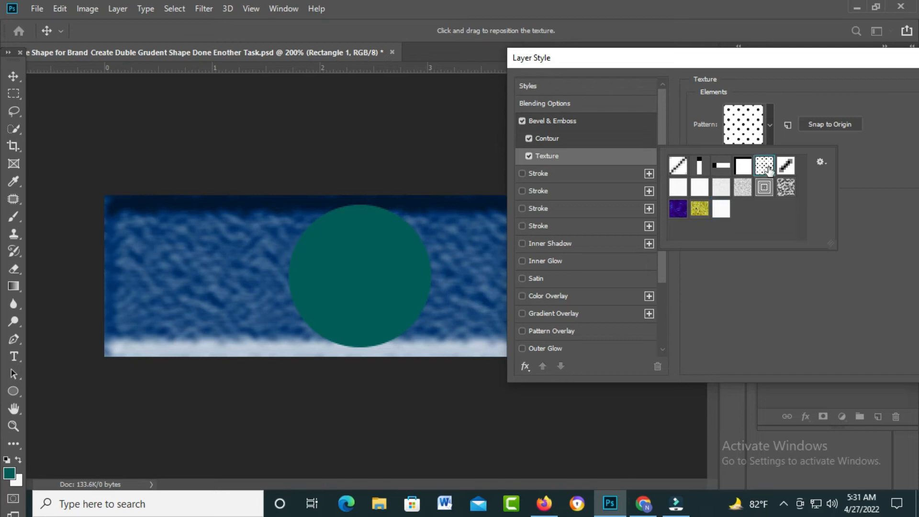
{"action": "left_click", "coordinate": [769, 167]}
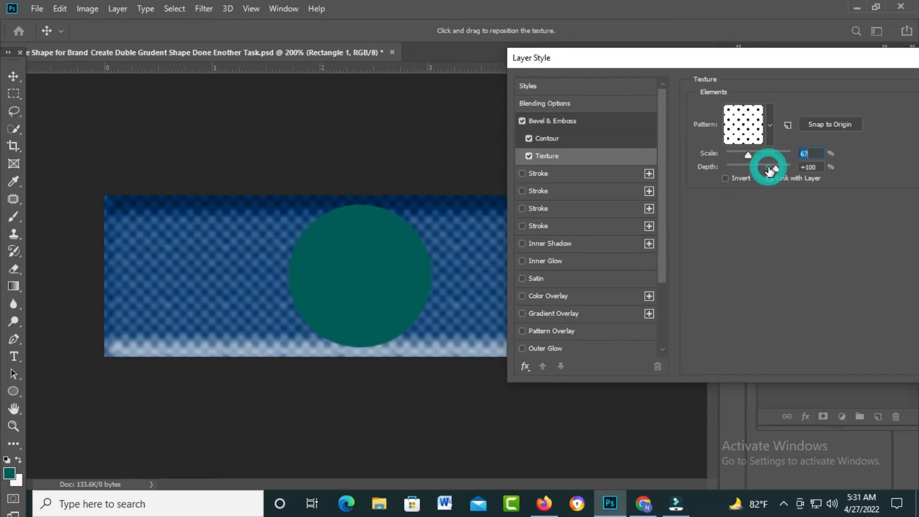
Step: Try the yellow speckled preset as the bevel texture's pattern
{"action": "left_click", "coordinate": [770, 126]}
{"action": "left_click", "coordinate": [770, 126]}
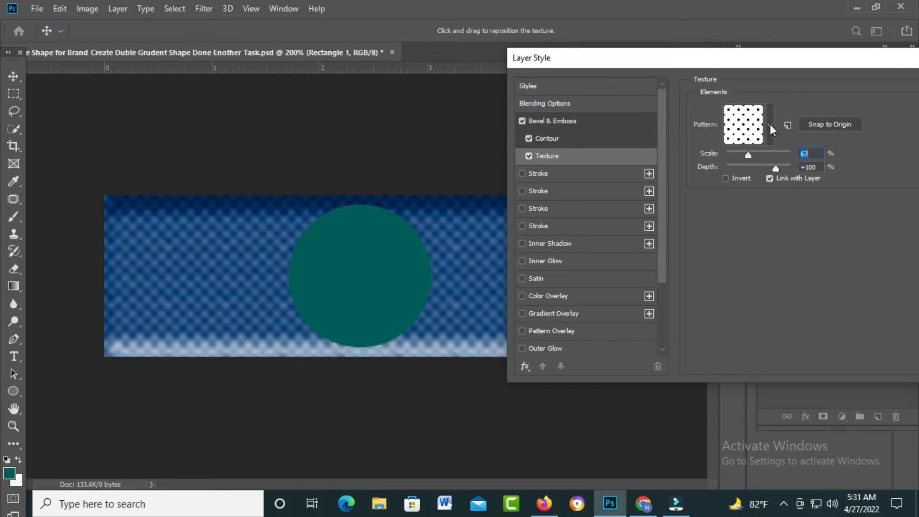
{"action": "left_click", "coordinate": [770, 127]}
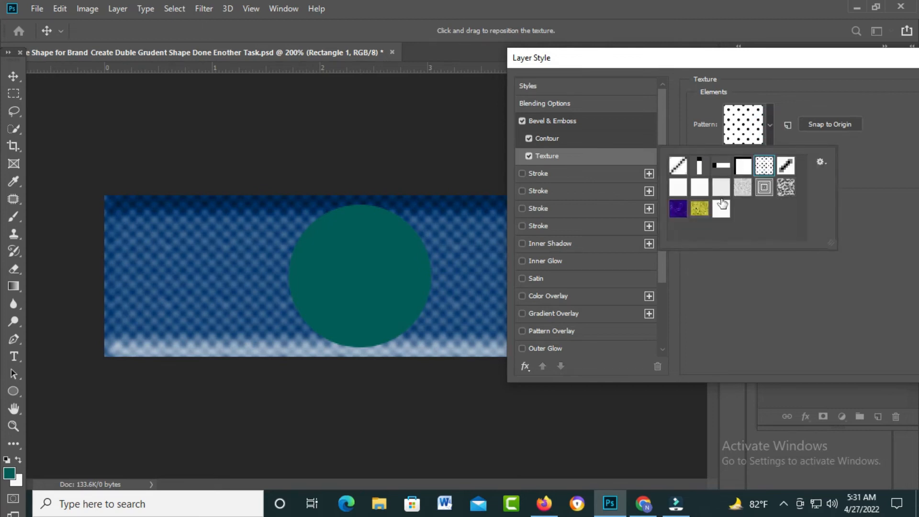
{"action": "left_click", "coordinate": [701, 211]}
{"action": "left_click", "coordinate": [701, 213]}
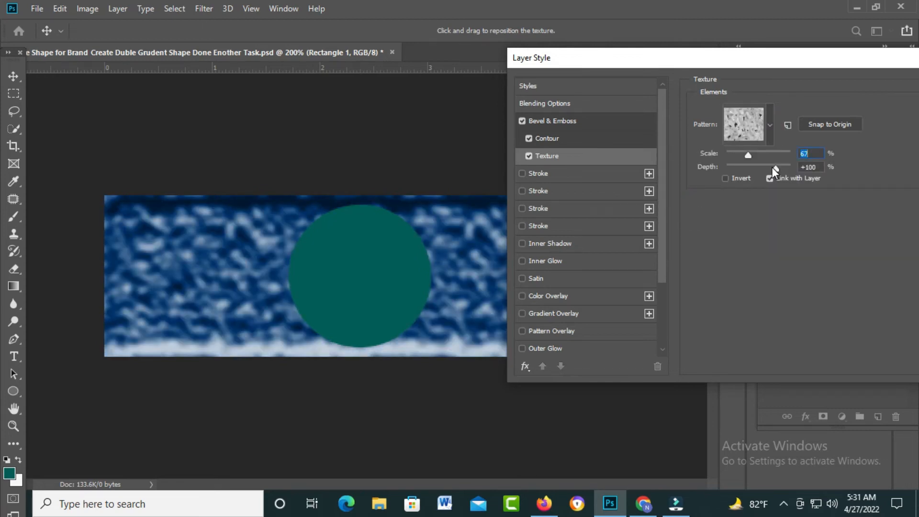
Step: Invert the bevel texture, unlink it from the layer and set its depth to -782%
{"action": "mouse_move", "coordinate": [775, 168]}
{"action": "left_mouse_down"}
{"action": "mouse_move", "coordinate": [726, 173]}
{"action": "mouse_move", "coordinate": [768, 176]}
{"action": "left_mouse_up"}
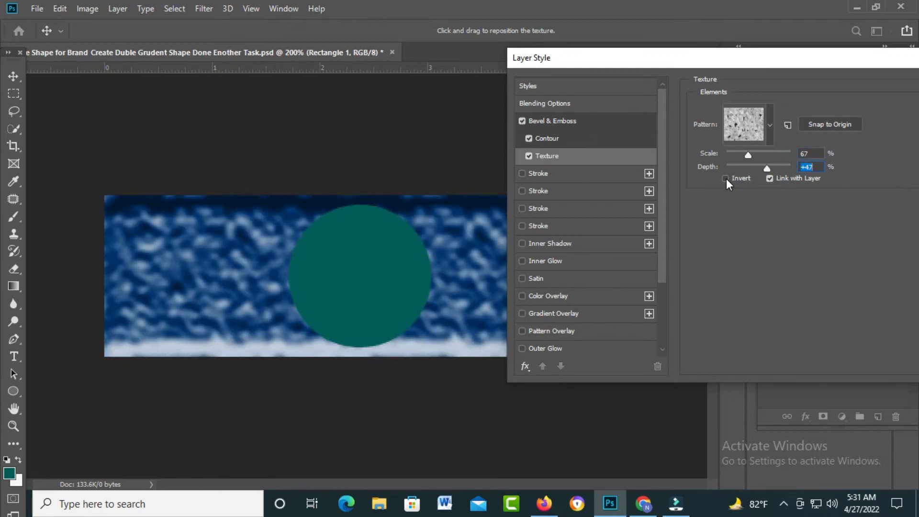
{"action": "left_click", "coordinate": [726, 179]}
{"action": "left_click", "coordinate": [769, 177]}
{"action": "left_click_drag", "start_coordinate": [769, 168], "coordinate": [731, 168]}
Step: Try the concentric squares pattern for the texture, then choose the wavy black-and-white pattern beside it
{"action": "left_click", "coordinate": [768, 128]}
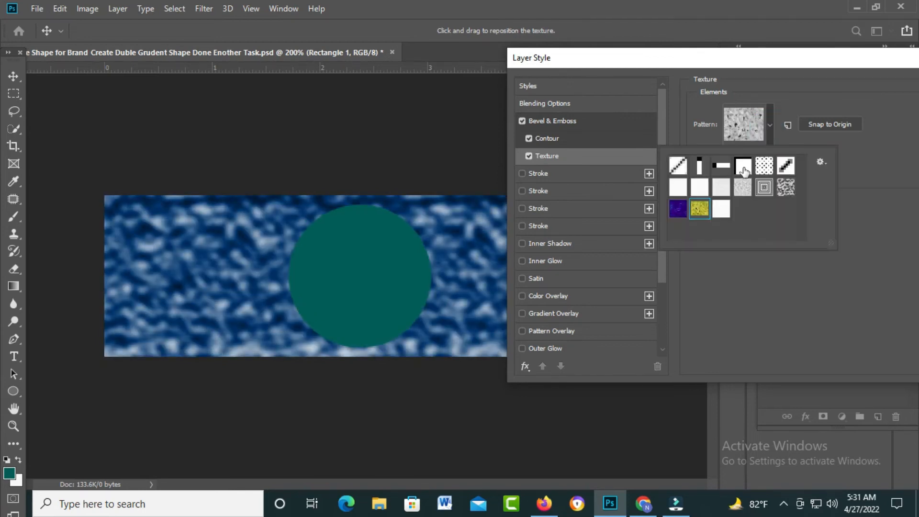
{"action": "left_click", "coordinate": [765, 188]}
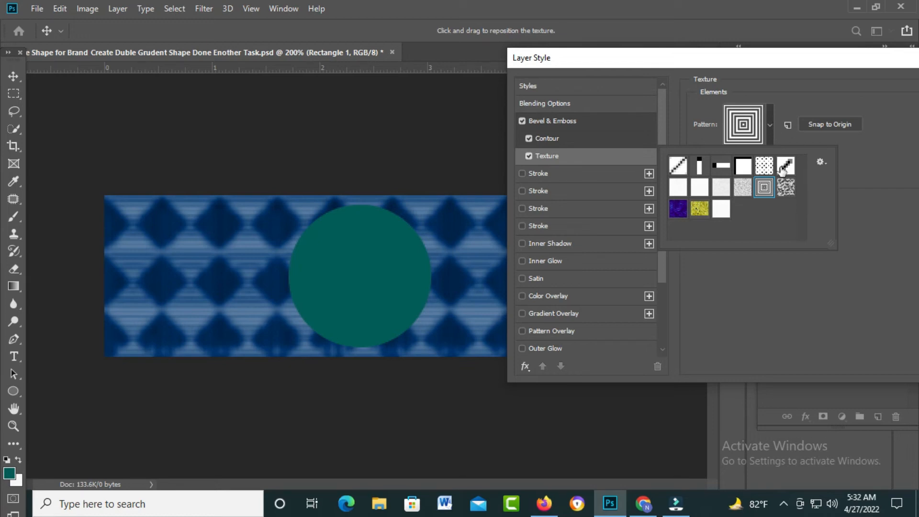
{"action": "left_click", "coordinate": [787, 188]}
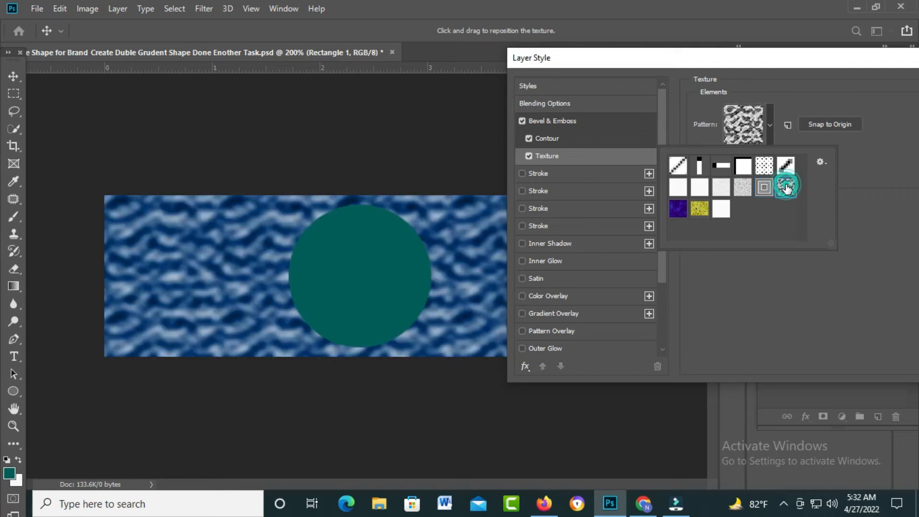
Step: Set the texture's scale to 17% and apply the layer style to Rectangle 1
{"action": "left_click", "coordinate": [769, 124]}
{"action": "left_click", "coordinate": [768, 125]}
{"action": "left_click", "coordinate": [768, 125]}
{"action": "mouse_move", "coordinate": [748, 154]}
{"action": "left_mouse_down"}
{"action": "mouse_move", "coordinate": [727, 156]}
{"action": "mouse_move", "coordinate": [792, 156]}
{"action": "mouse_move", "coordinate": [731, 158]}
{"action": "left_mouse_up"}
{"action": "left_click_drag", "start_coordinate": [754, 59], "coordinate": [620, 62]}
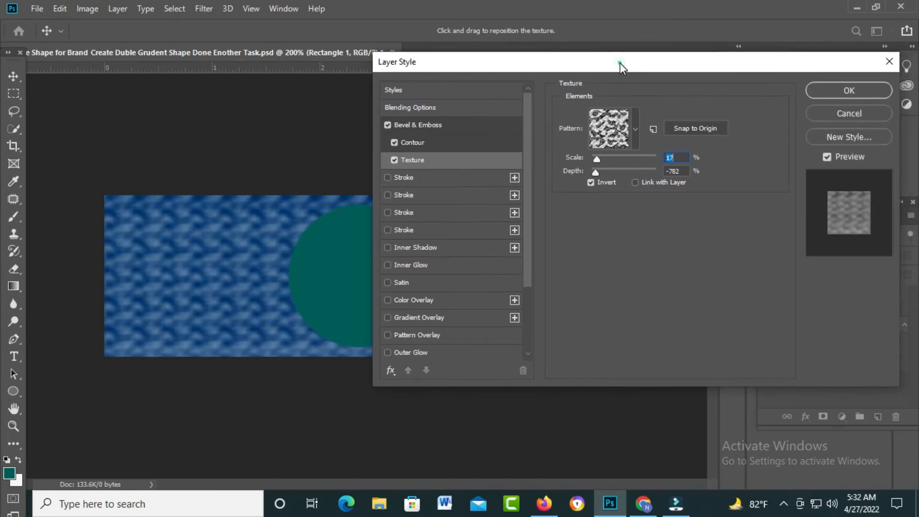
{"action": "left_click", "coordinate": [864, 91]}
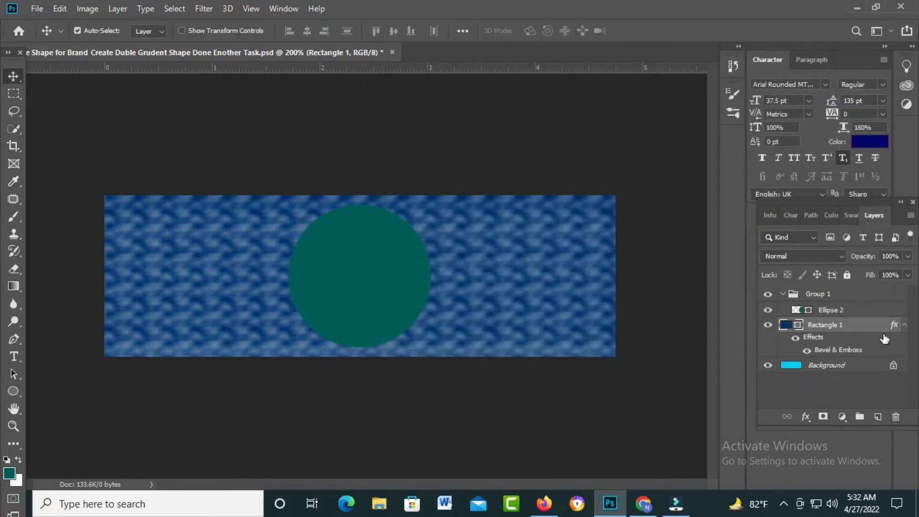
Step: Shift the Ellipse 2 circle slightly to the right and enable the first Stroke effect in its blending options
{"action": "left_click", "coordinate": [846, 311]}
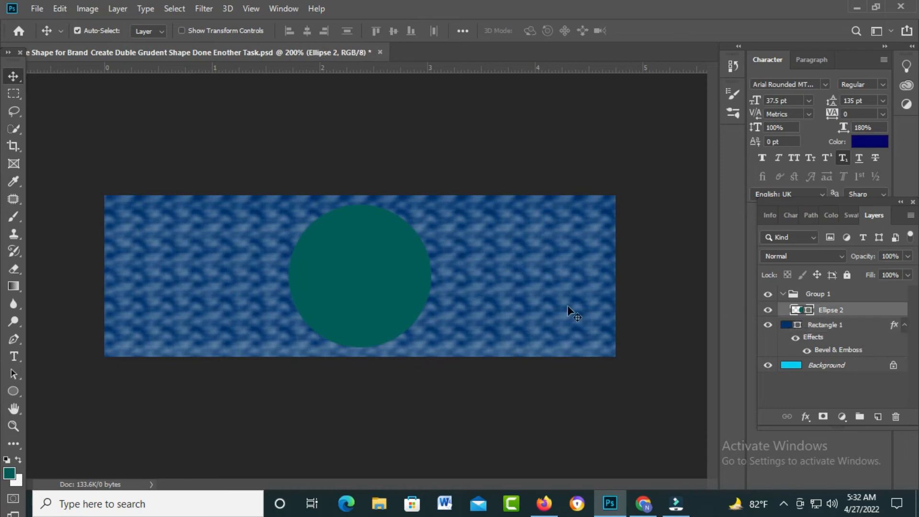
{"action": "mouse_move", "coordinate": [362, 288]}
{"action": "left_mouse_down"}
{"action": "mouse_move", "coordinate": [428, 294]}
{"action": "mouse_move", "coordinate": [349, 295]}
{"action": "left_mouse_up"}
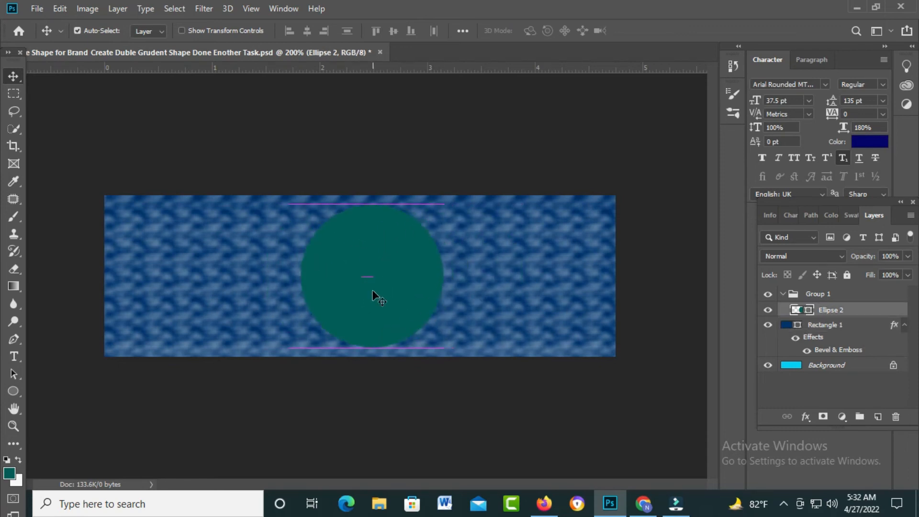
{"action": "right_click", "coordinate": [841, 314]}
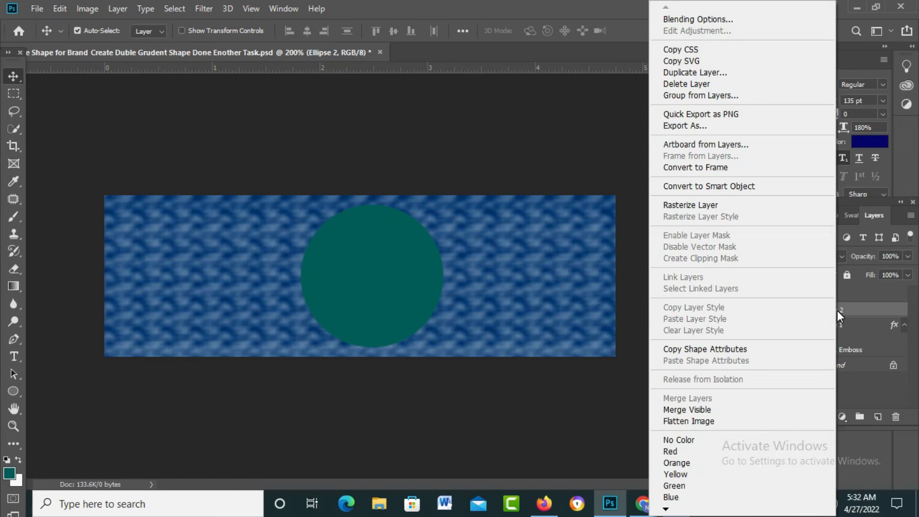
{"action": "left_click", "coordinate": [711, 20]}
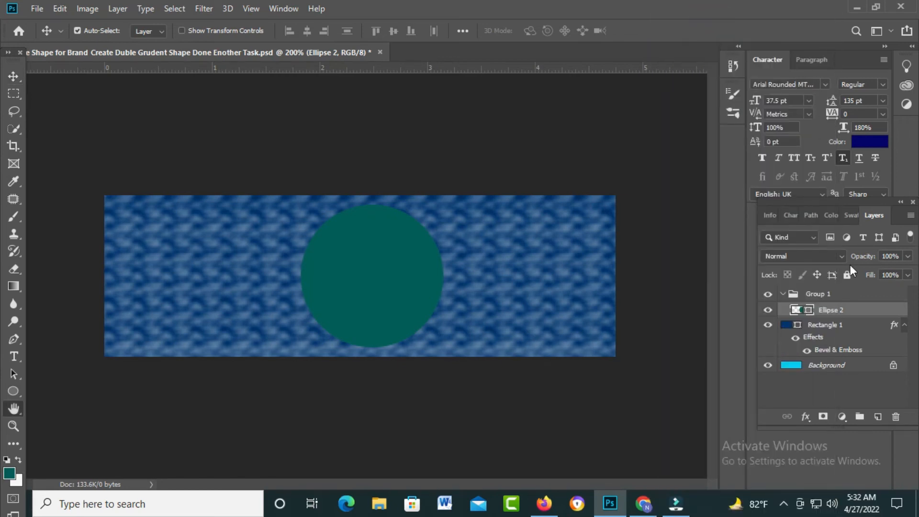
{"action": "left_click_drag", "start_coordinate": [462, 67], "coordinate": [598, 61]}
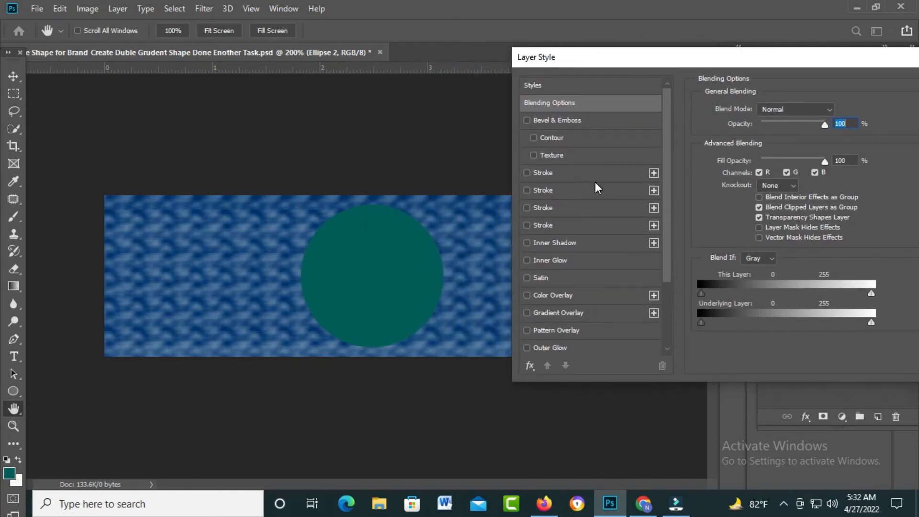
{"action": "left_click", "coordinate": [527, 173]}
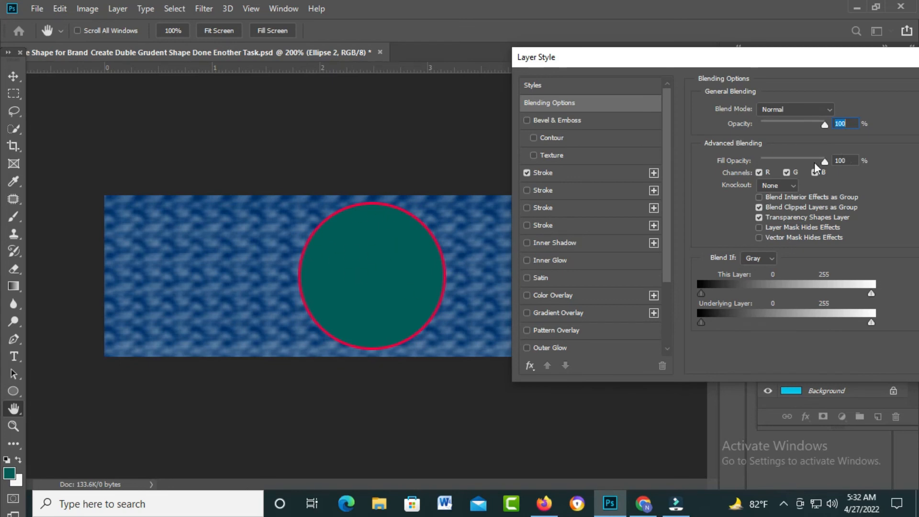
Step: Toggle the layer style preview off and on to compare the circle with and without its stroke
{"action": "left_click_drag", "start_coordinate": [777, 64], "coordinate": [695, 58]}
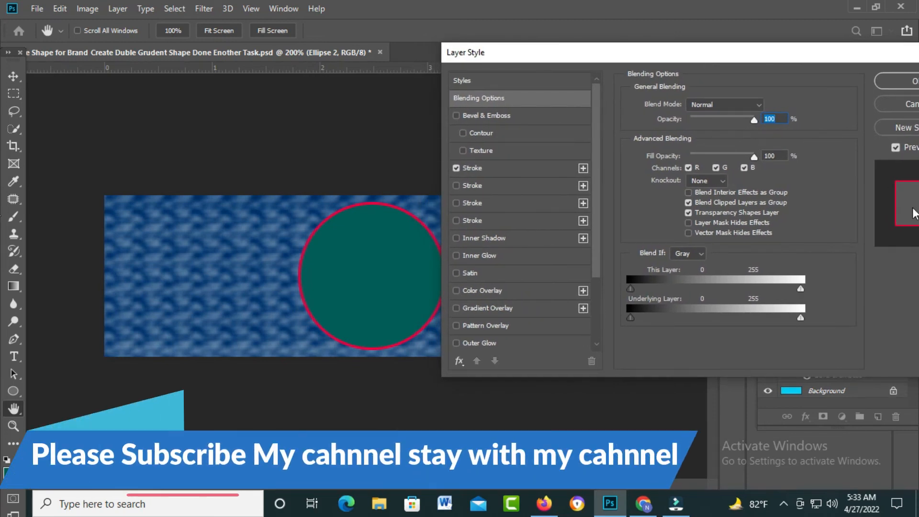
{"action": "left_click", "coordinate": [896, 148]}
{"action": "left_click", "coordinate": [896, 148]}
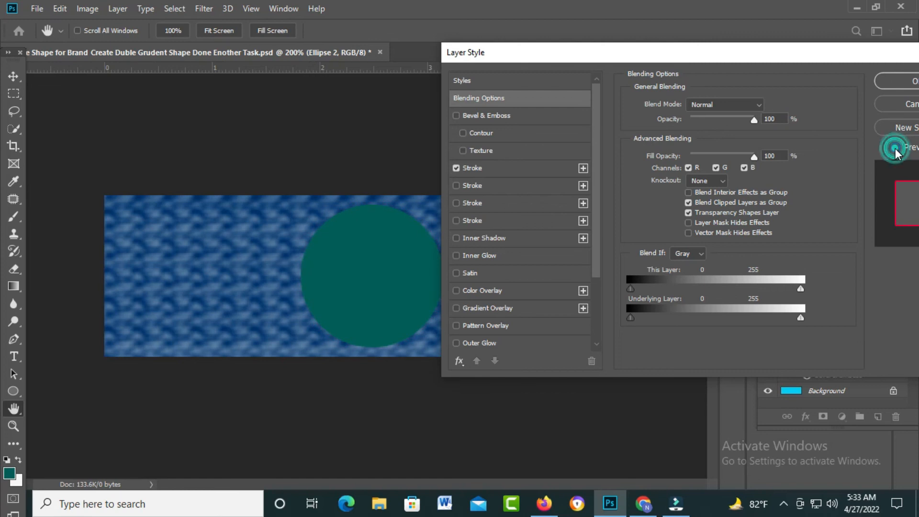
{"action": "left_click", "coordinate": [896, 148]}
{"action": "left_click", "coordinate": [896, 148]}
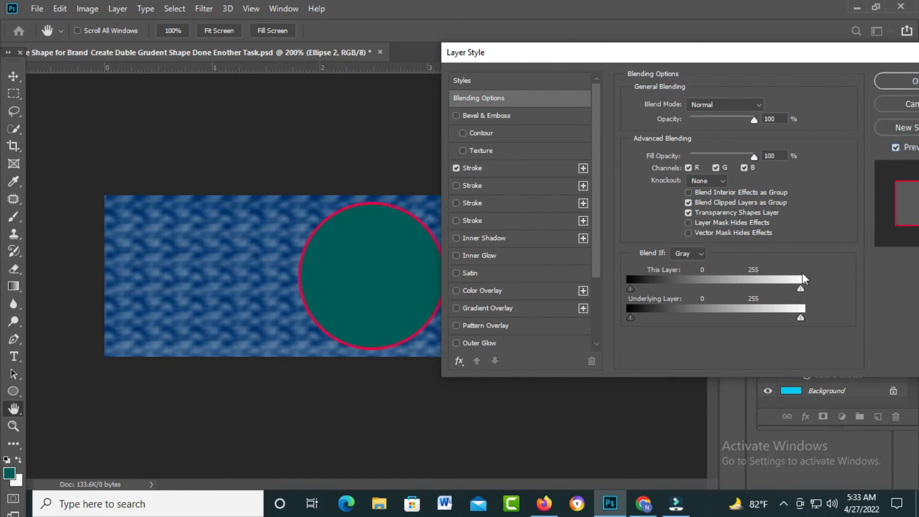
Step: Open the circle's Stroke settings, try a size of 144 px and bring it back down to 16 px
{"action": "left_click", "coordinate": [718, 113]}
{"action": "left_click", "coordinate": [531, 167]}
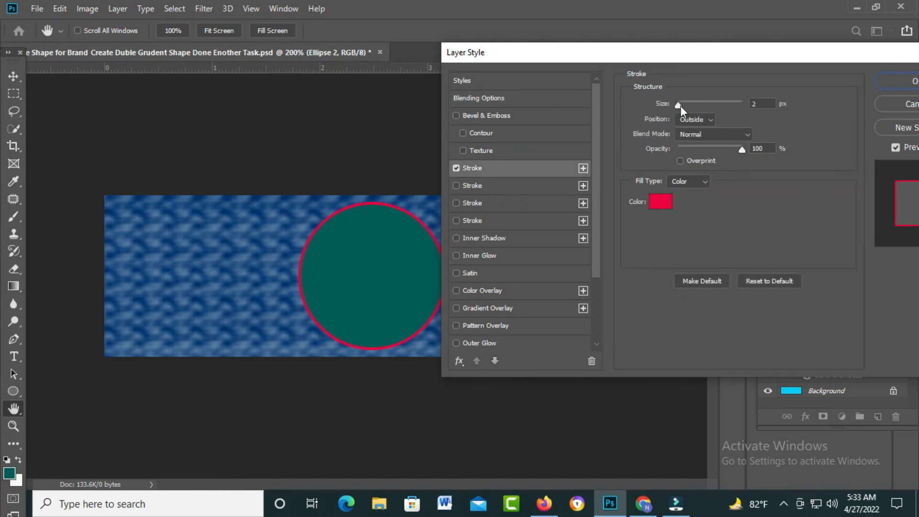
{"action": "left_click_drag", "start_coordinate": [677, 105], "coordinate": [687, 105]}
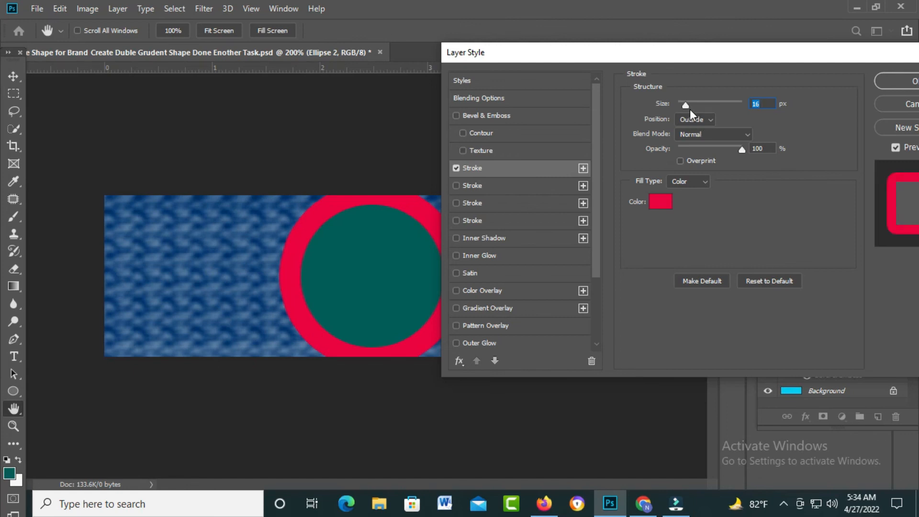
{"action": "mouse_move", "coordinate": [686, 102]}
{"action": "left_mouse_down"}
{"action": "mouse_move", "coordinate": [677, 105]}
{"action": "mouse_move", "coordinate": [755, 111]}
{"action": "left_mouse_up"}
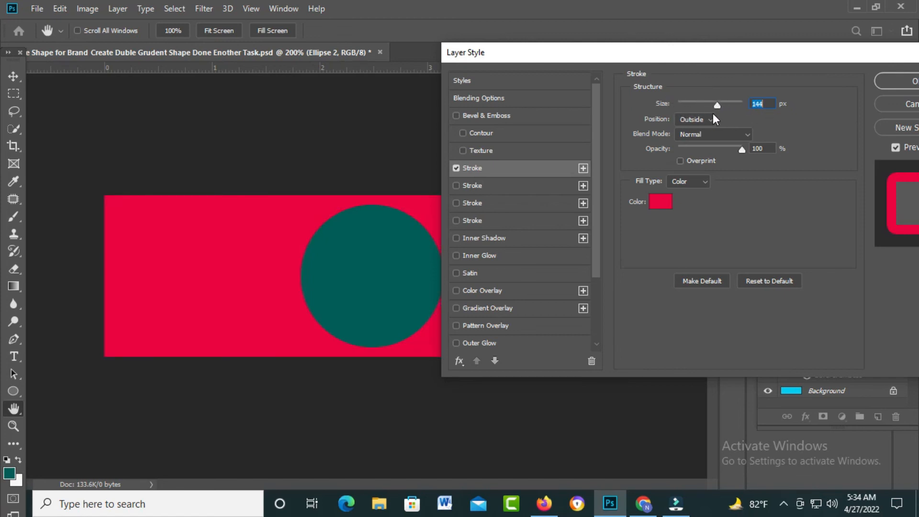
{"action": "left_click_drag", "start_coordinate": [714, 118], "coordinate": [688, 118]}
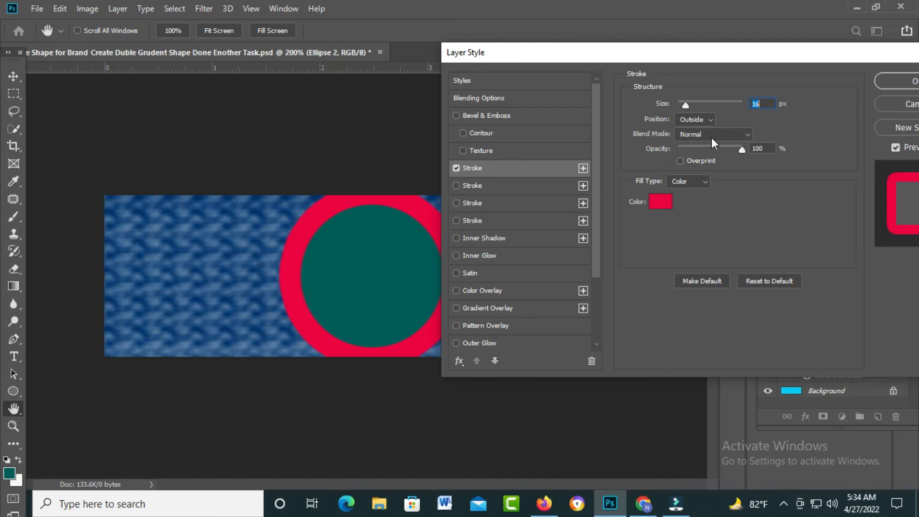
Step: Try the Inside stroke position, then set the position to Center and the size to 7 px
{"action": "left_click", "coordinate": [713, 119]}
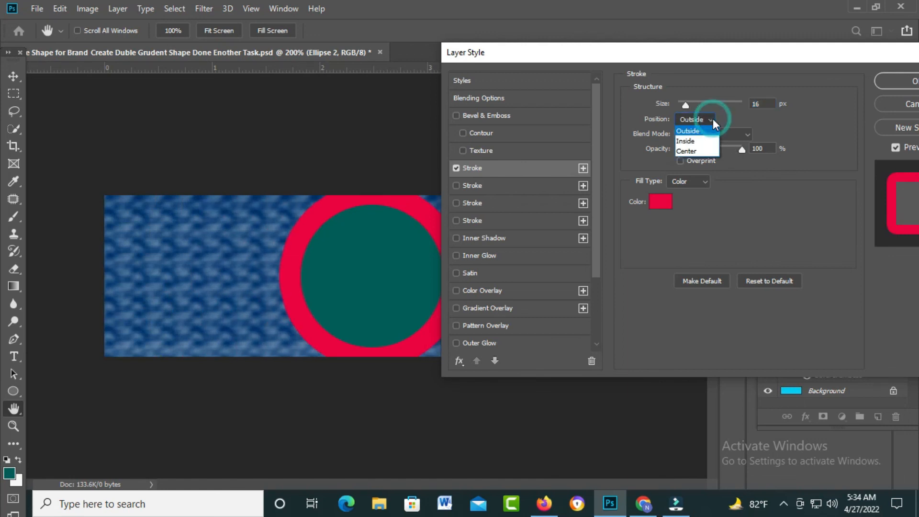
{"action": "left_click", "coordinate": [688, 142]}
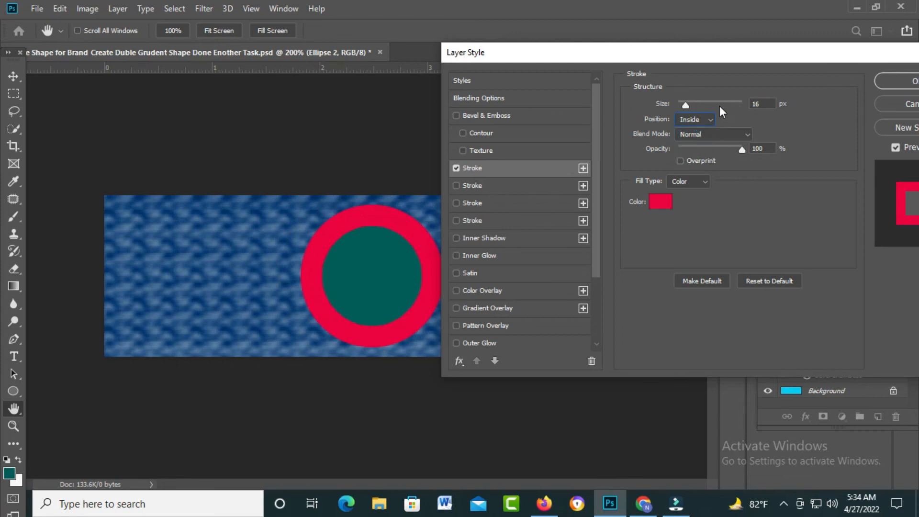
{"action": "left_click", "coordinate": [712, 119]}
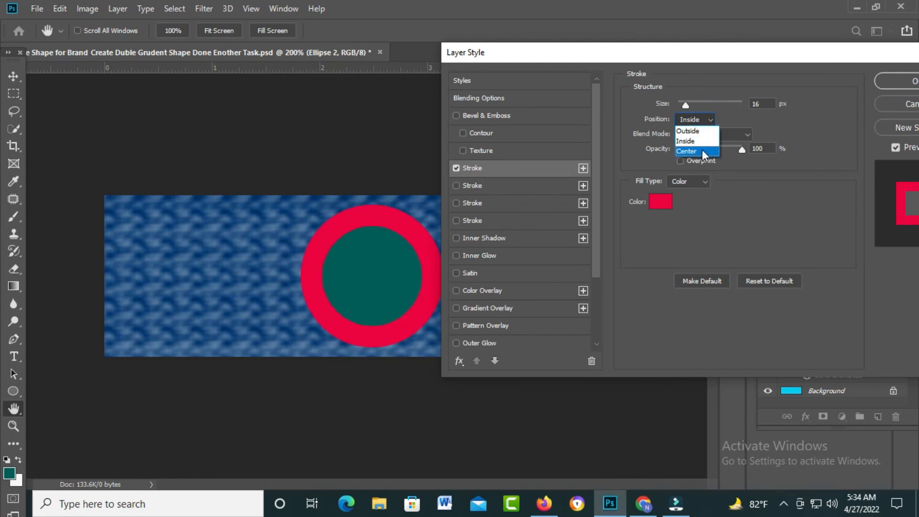
{"action": "left_click", "coordinate": [700, 150]}
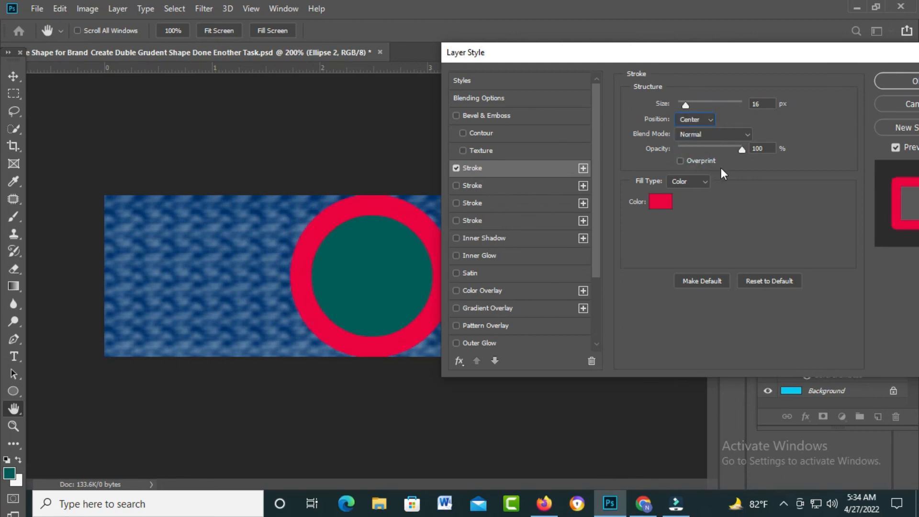
{"action": "left_click", "coordinate": [746, 136]}
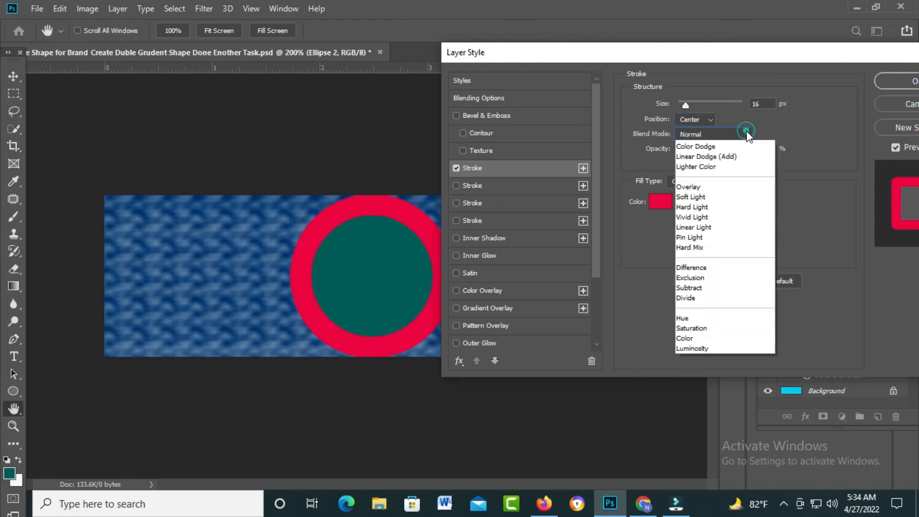
Step: Try pale, dark and vivid shades of red for the circle's stroke color
{"action": "left_click", "coordinate": [647, 197]}
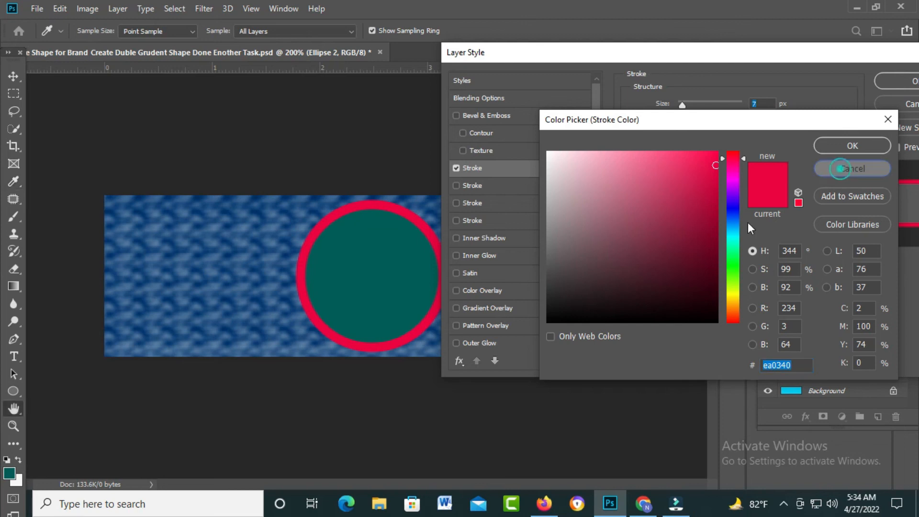
{"action": "left_click", "coordinate": [848, 170]}
{"action": "left_click", "coordinate": [669, 194]}
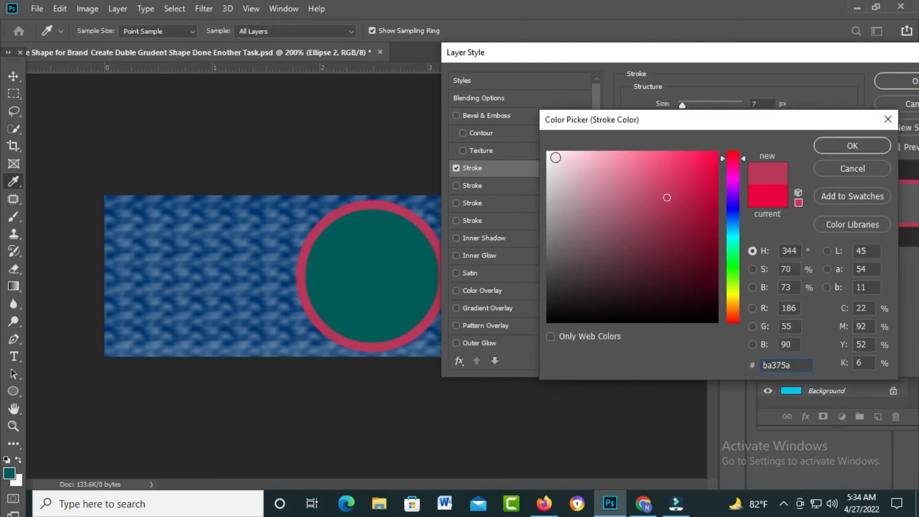
{"action": "left_click", "coordinate": [555, 157]}
{"action": "left_click", "coordinate": [556, 192]}
{"action": "left_click", "coordinate": [655, 290]}
{"action": "left_click", "coordinate": [632, 313]}
{"action": "left_click", "coordinate": [704, 232]}
{"action": "left_click", "coordinate": [706, 182]}
{"action": "left_click", "coordinate": [706, 161]}
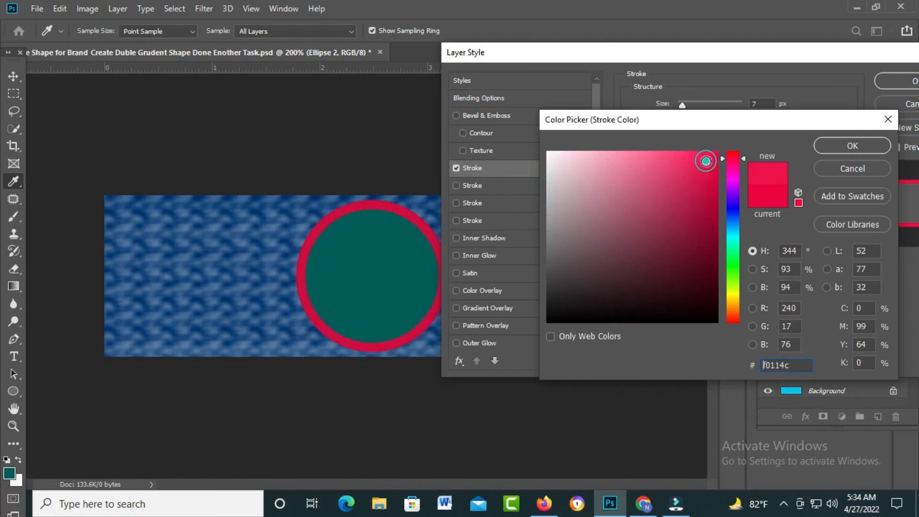
Step: Shift the stroke color's hue to yellow, pick a golden shade and accept it
{"action": "left_click", "coordinate": [733, 301]}
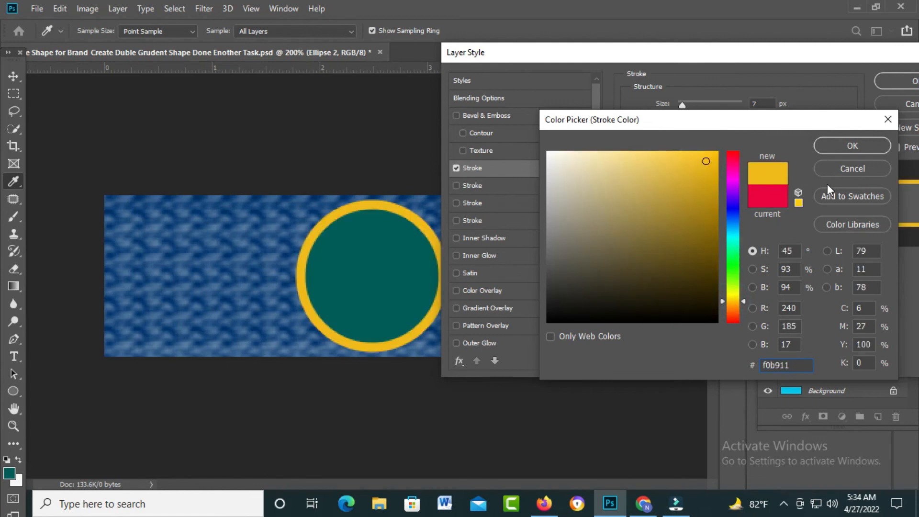
{"action": "left_click_drag", "start_coordinate": [675, 289], "coordinate": [634, 318]}
{"action": "left_click", "coordinate": [677, 220]}
{"action": "left_click", "coordinate": [700, 170]}
{"action": "left_click", "coordinate": [821, 150]}
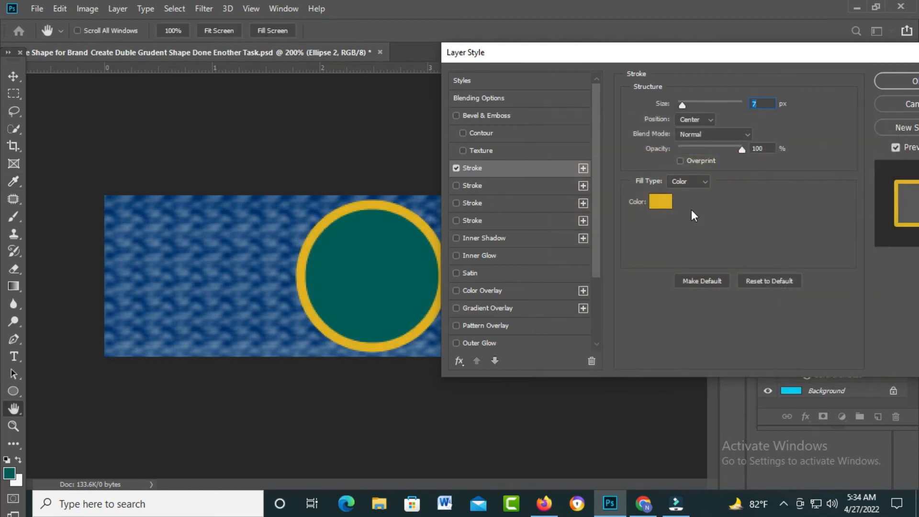
Step: Try Gradient as the stroke's fill type, then return it to Color
{"action": "left_click", "coordinate": [708, 183]}
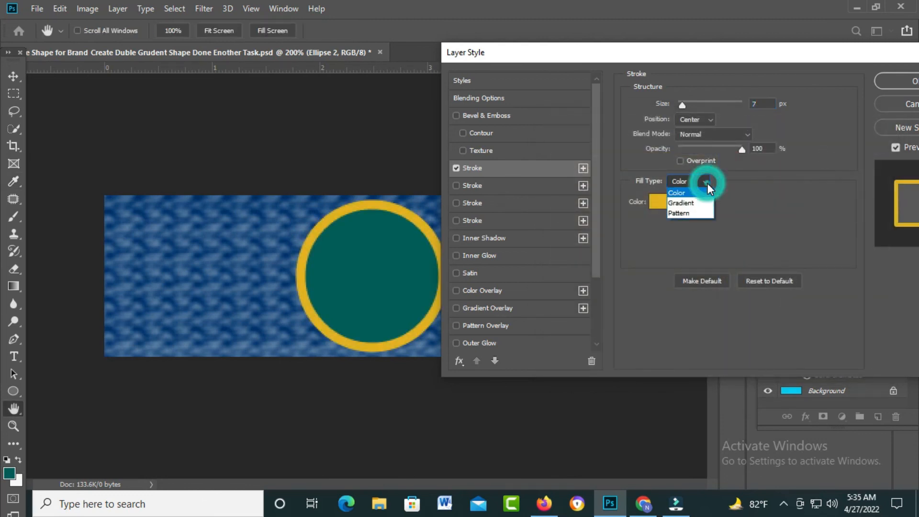
{"action": "left_click", "coordinate": [684, 207]}
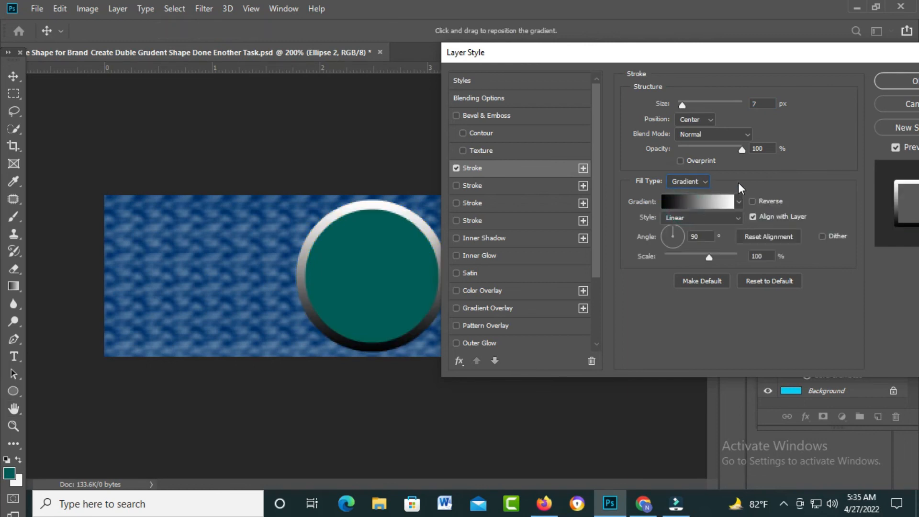
{"action": "left_click", "coordinate": [696, 182]}
{"action": "left_click", "coordinate": [686, 193]}
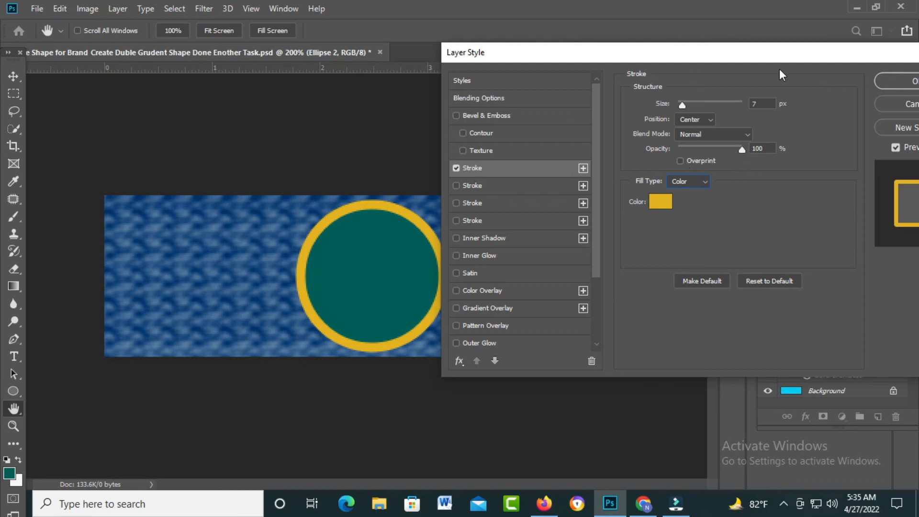
{"action": "left_click_drag", "start_coordinate": [725, 58], "coordinate": [761, 70]}
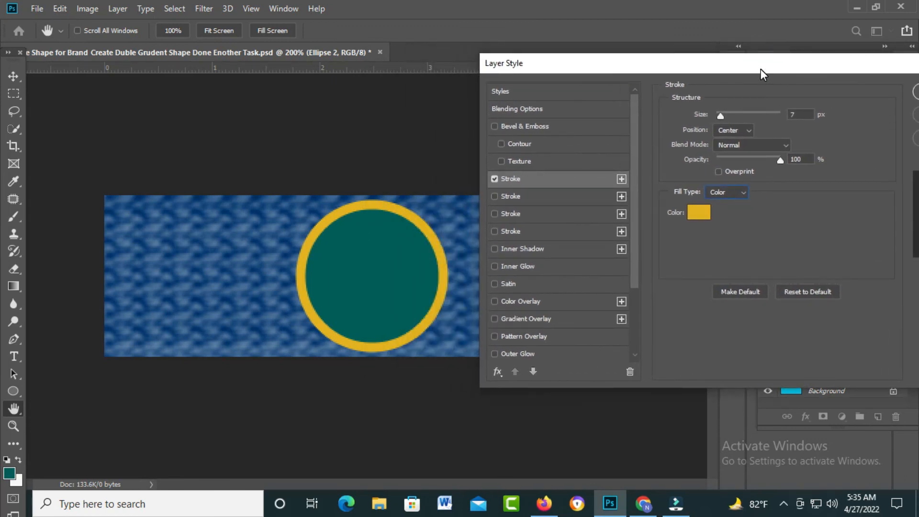